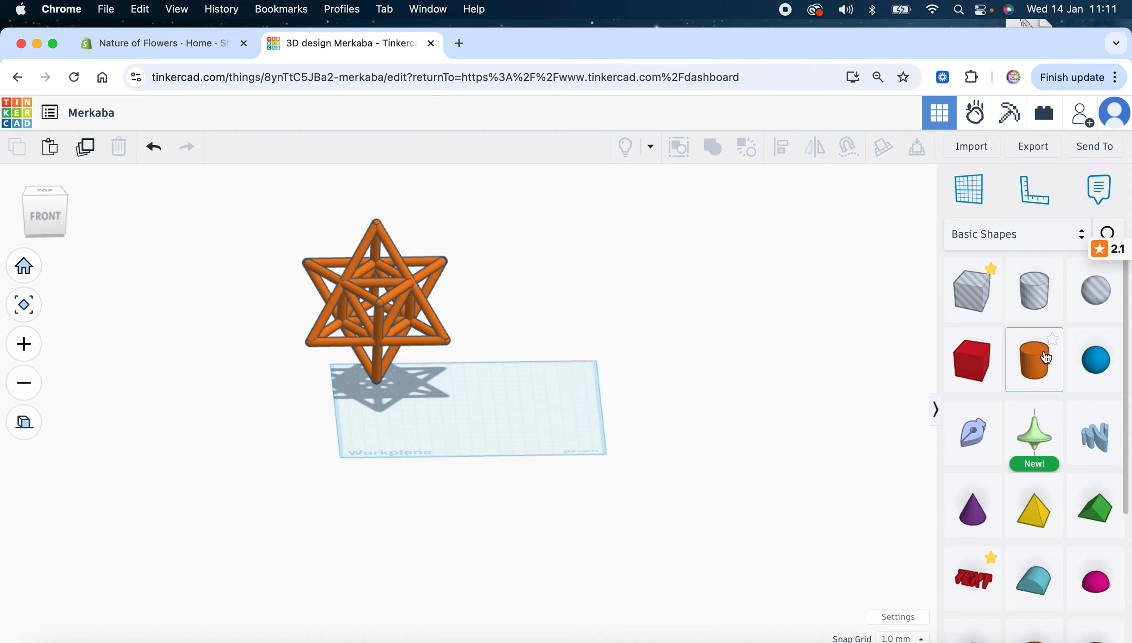
Add a cylinder, slim it to a 10 × 10 rod 103 mm tall, and rotate it -90° to lie flat
drag(1035, 361, 480, 403)
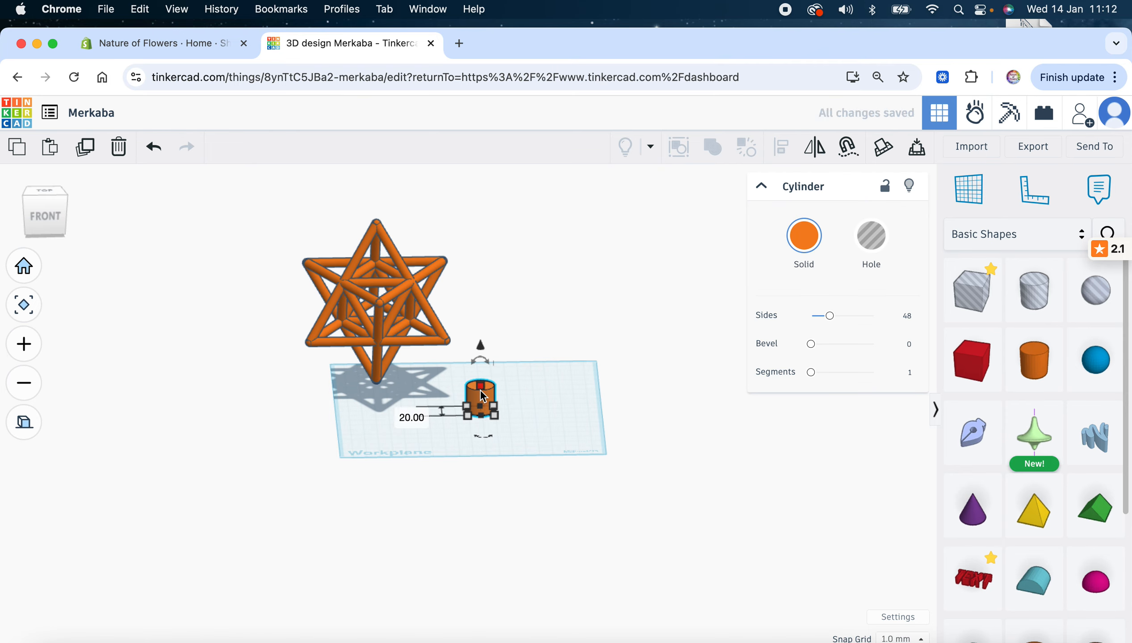
drag(484, 392, 482, 298)
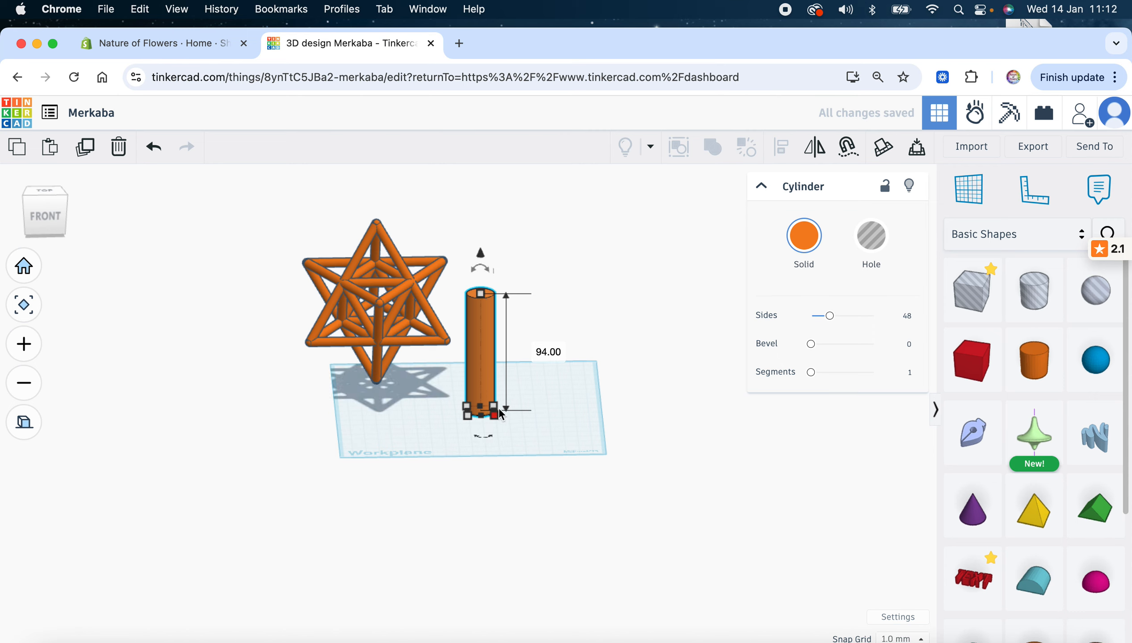
drag(496, 415, 482, 409)
drag(477, 355, 475, 284)
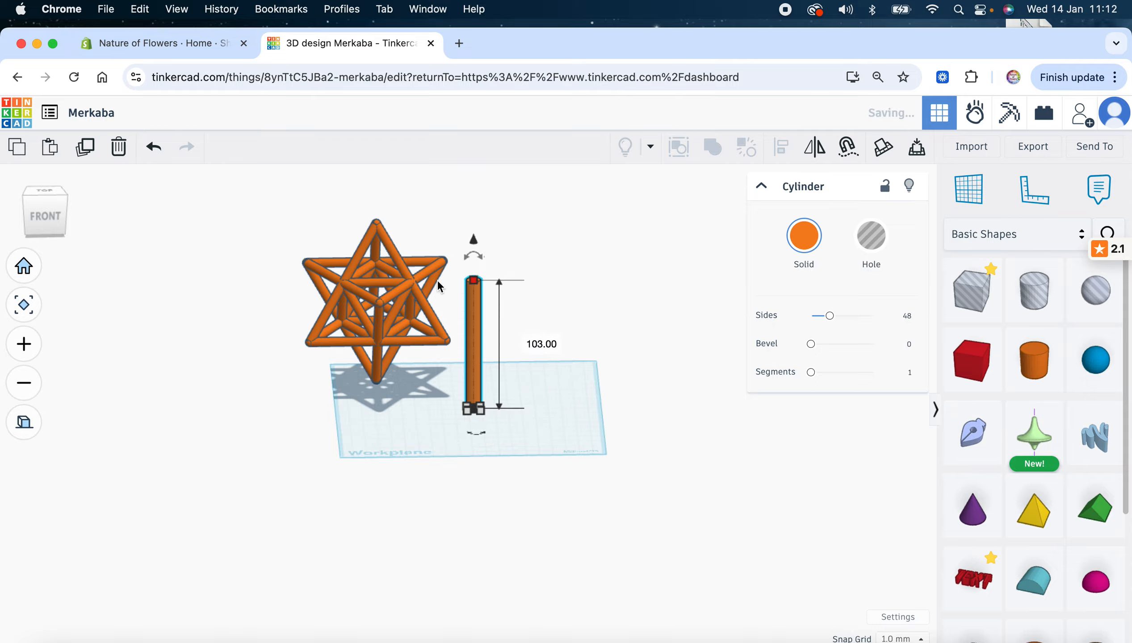
click(53, 222)
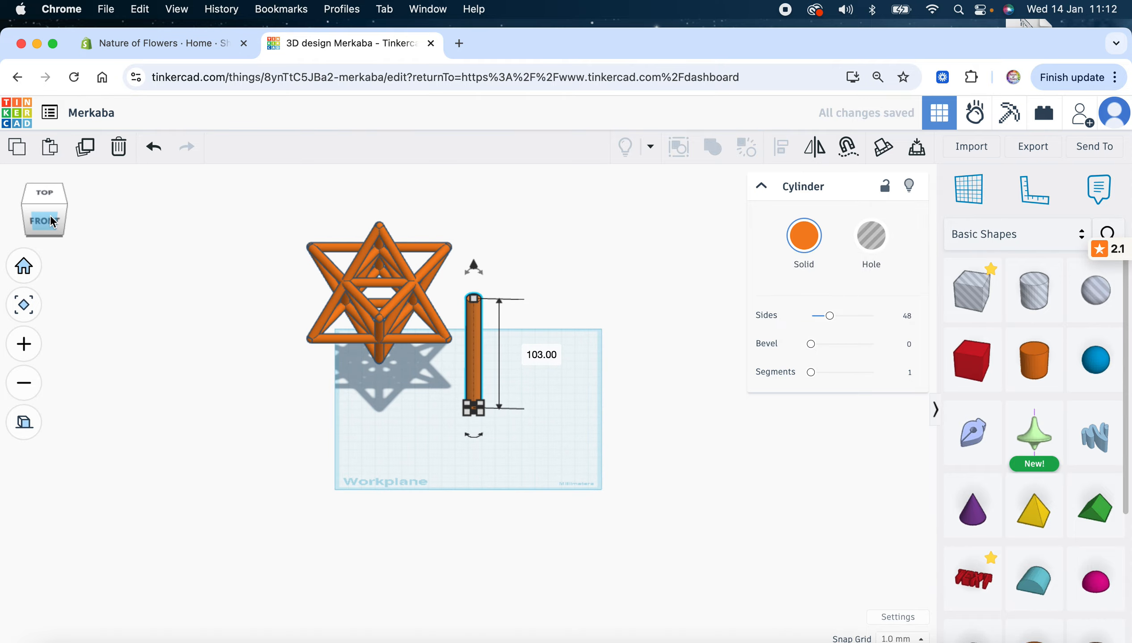
drag(474, 268, 628, 348)
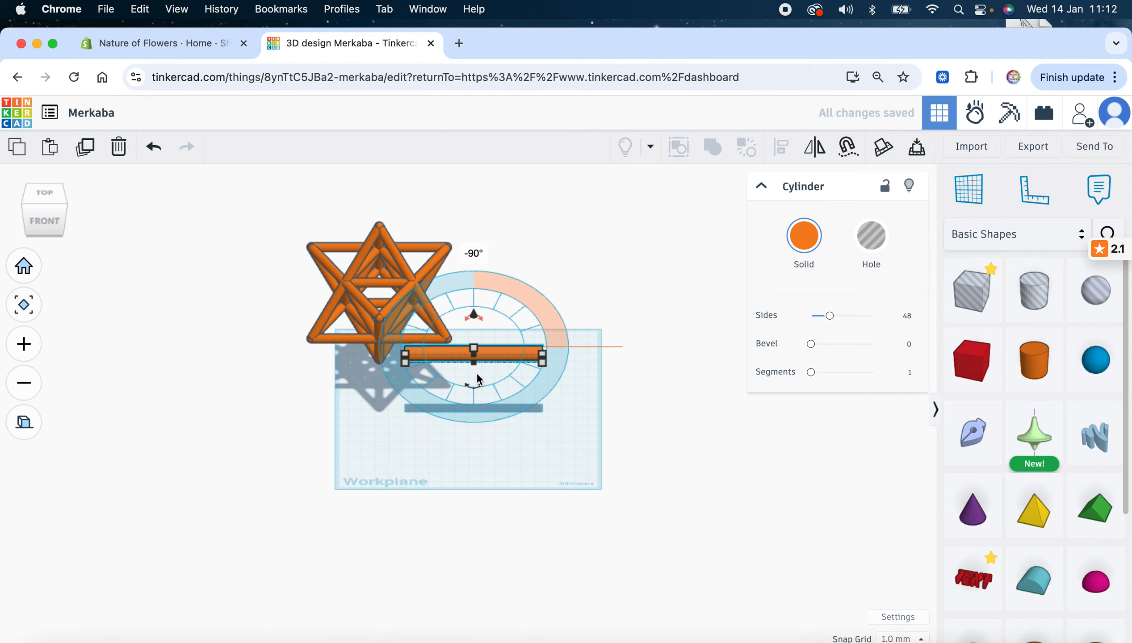
Move the horizontal rod beside the star frame and lower it to rest at 0.00 elevation
drag(496, 357, 519, 422)
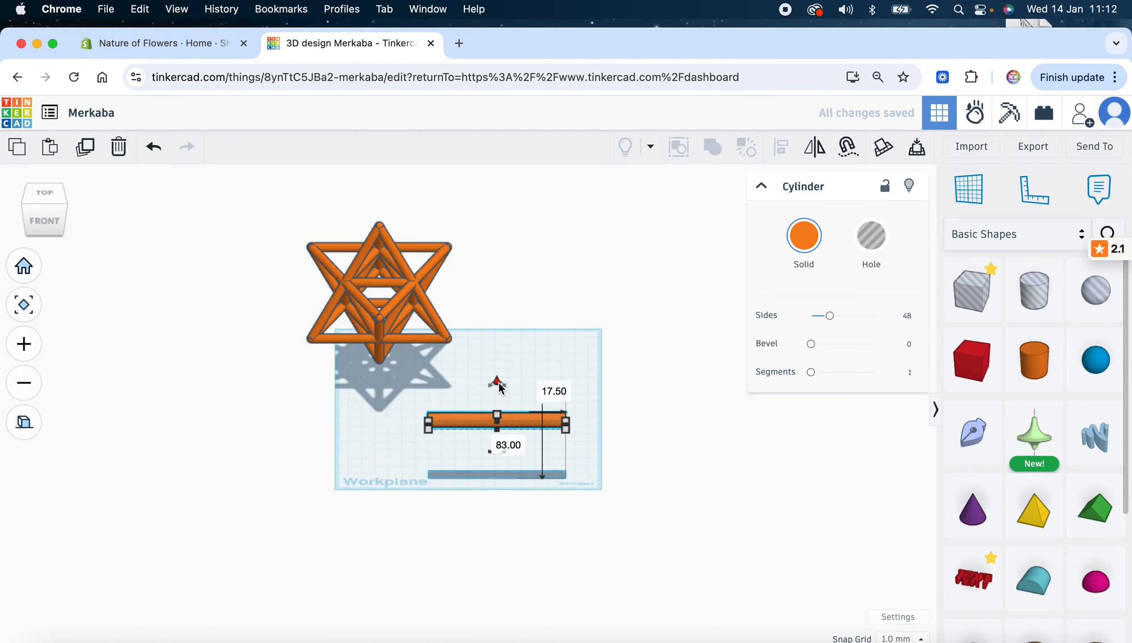
drag(500, 384, 497, 439)
click(53, 204)
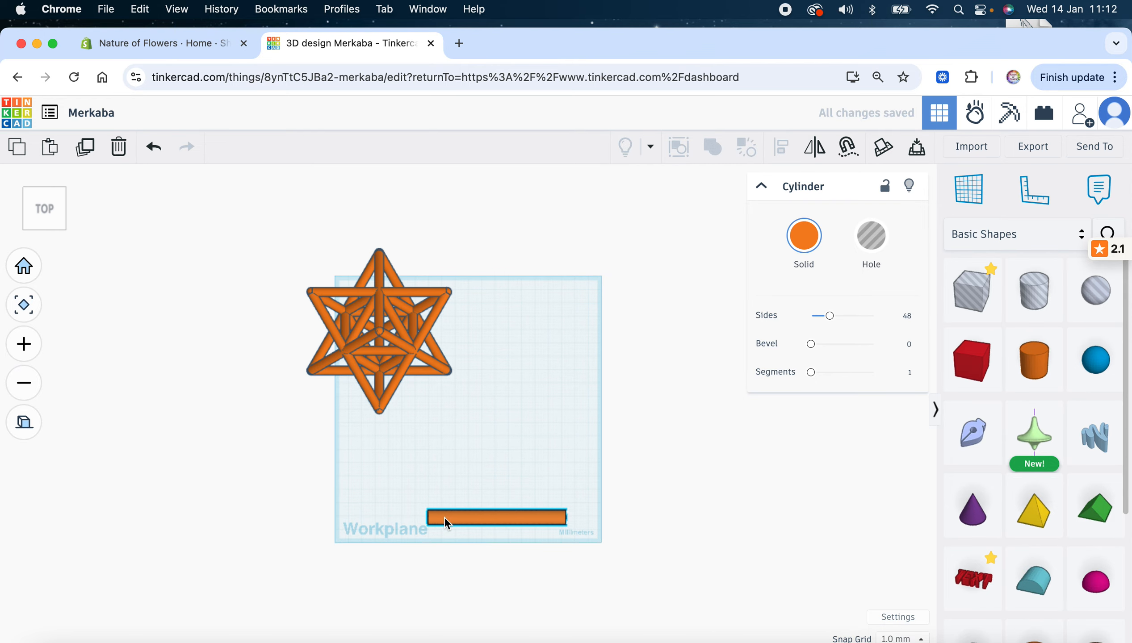
Move the rod below the star and resize it to 94.00 long and 9.13 wide
drag(444, 516, 453, 456)
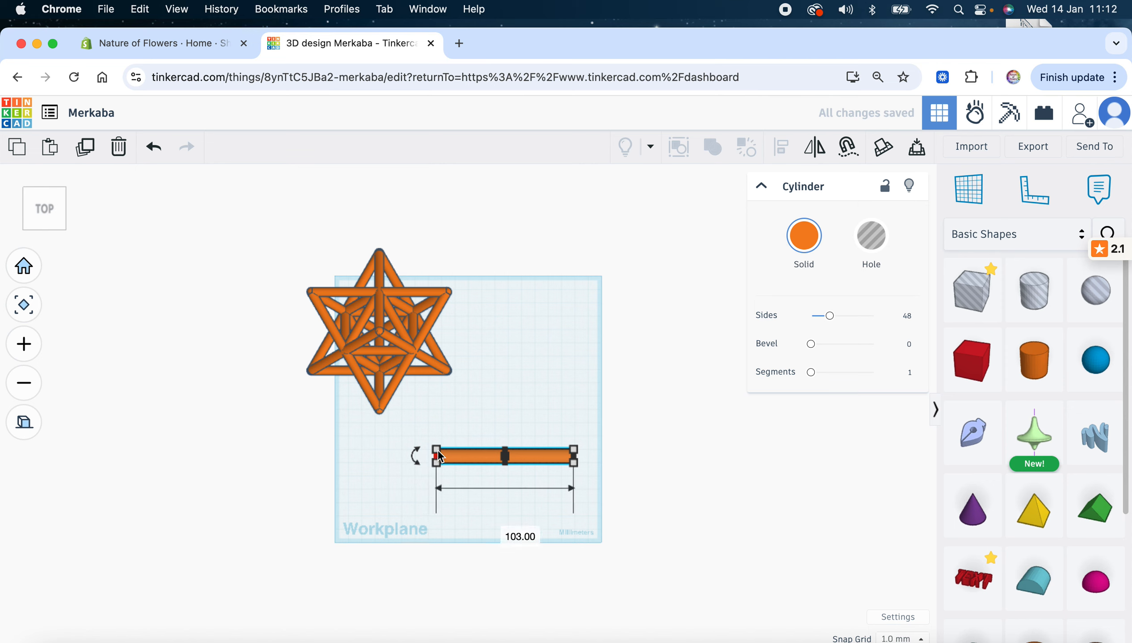
drag(439, 456, 440, 458)
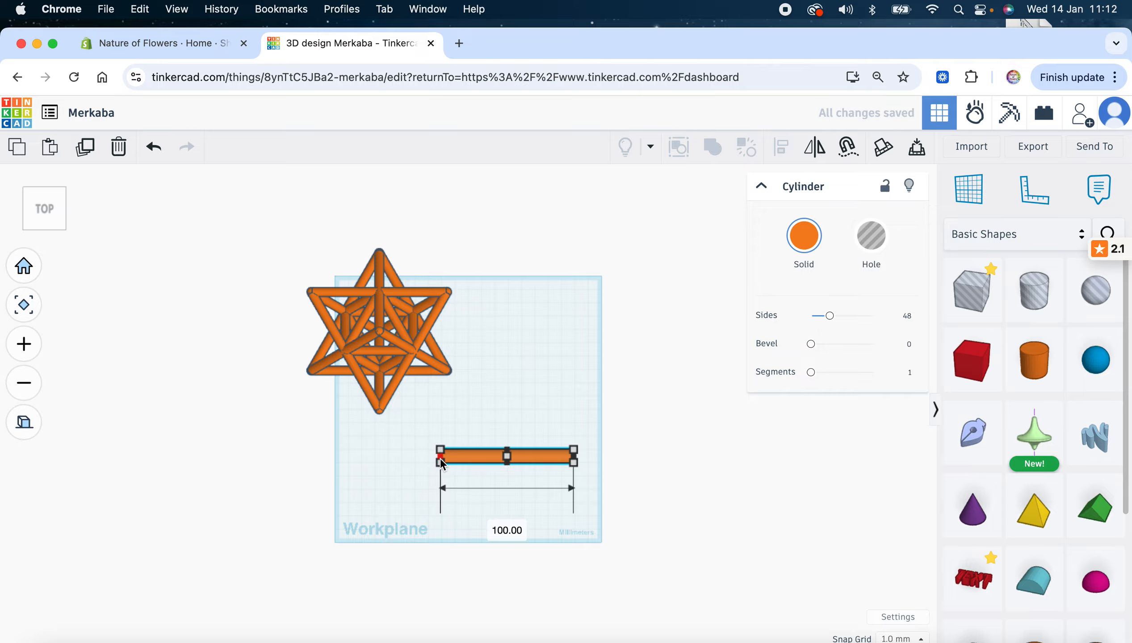
drag(47, 236, 71, 214)
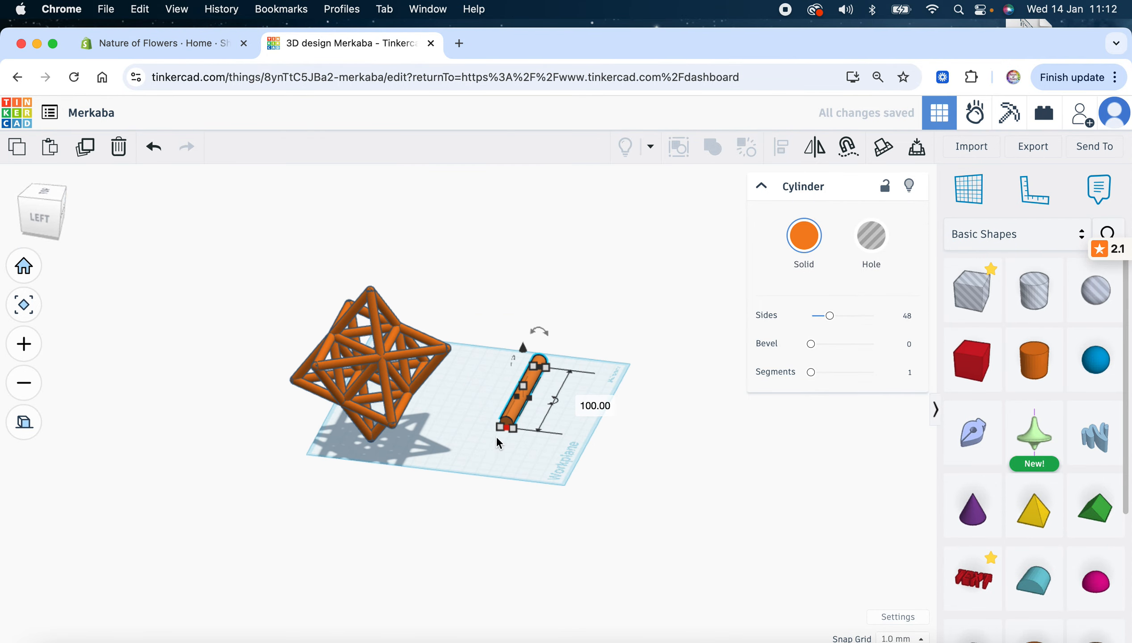
drag(498, 426, 512, 428)
click(24, 226)
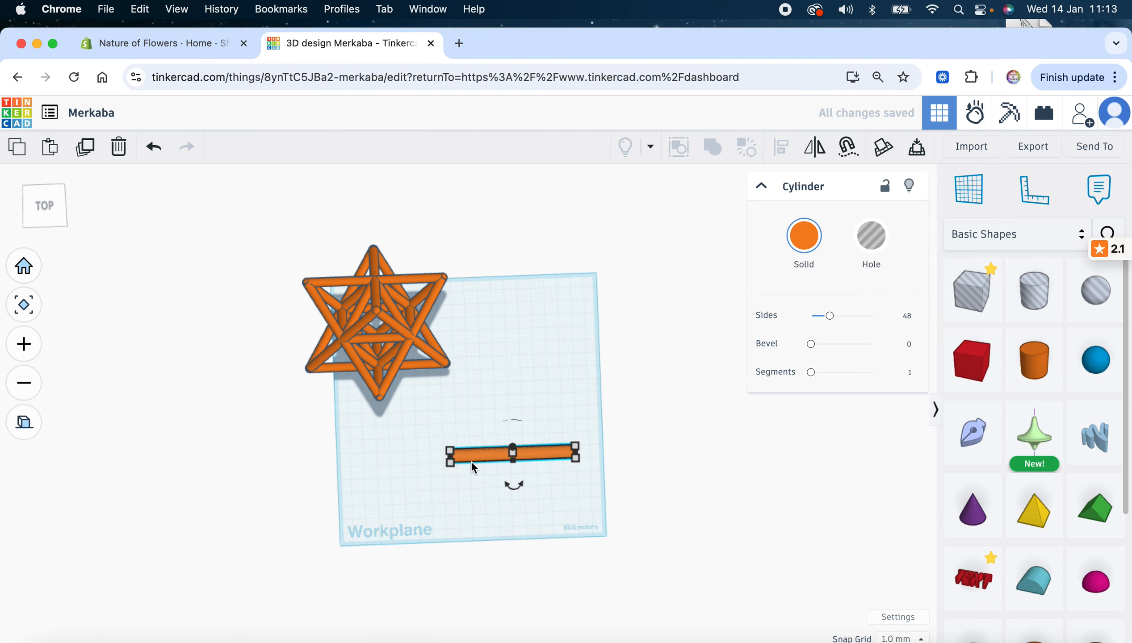
click(482, 492)
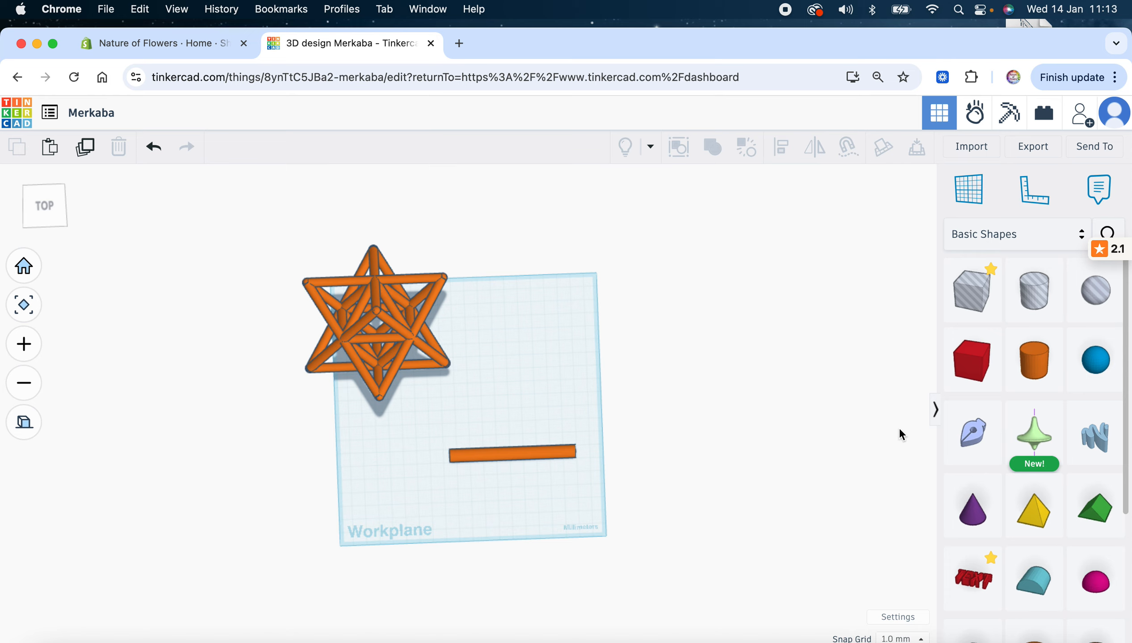
Add a sphere, shrink it to 16 × 16, and place it against the rod's left end
drag(1096, 366, 507, 406)
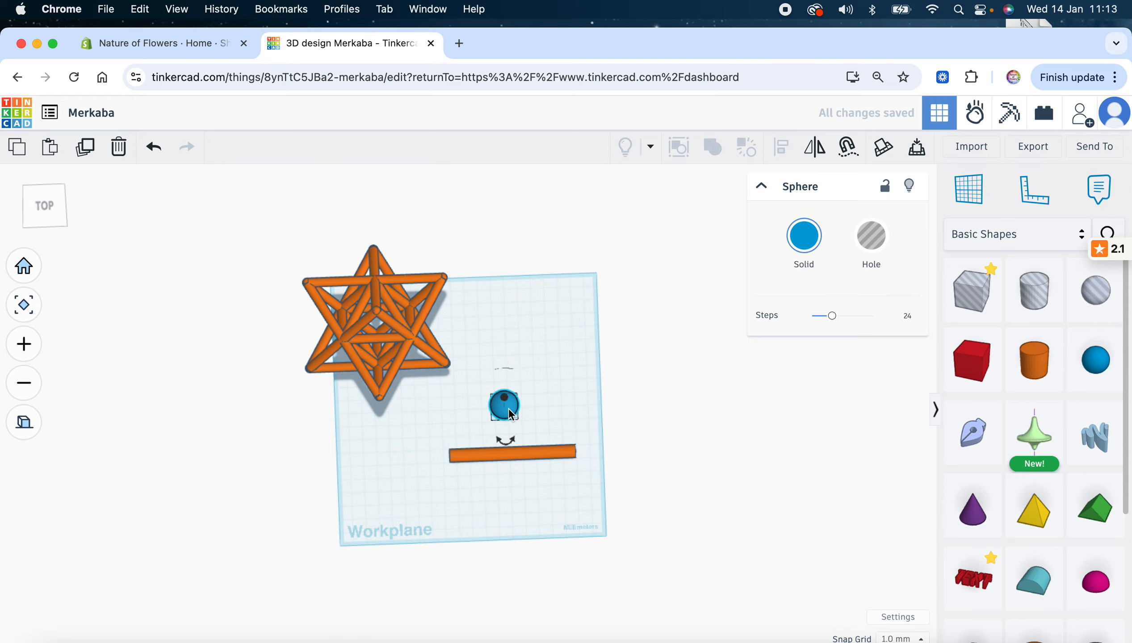
click(299, 383)
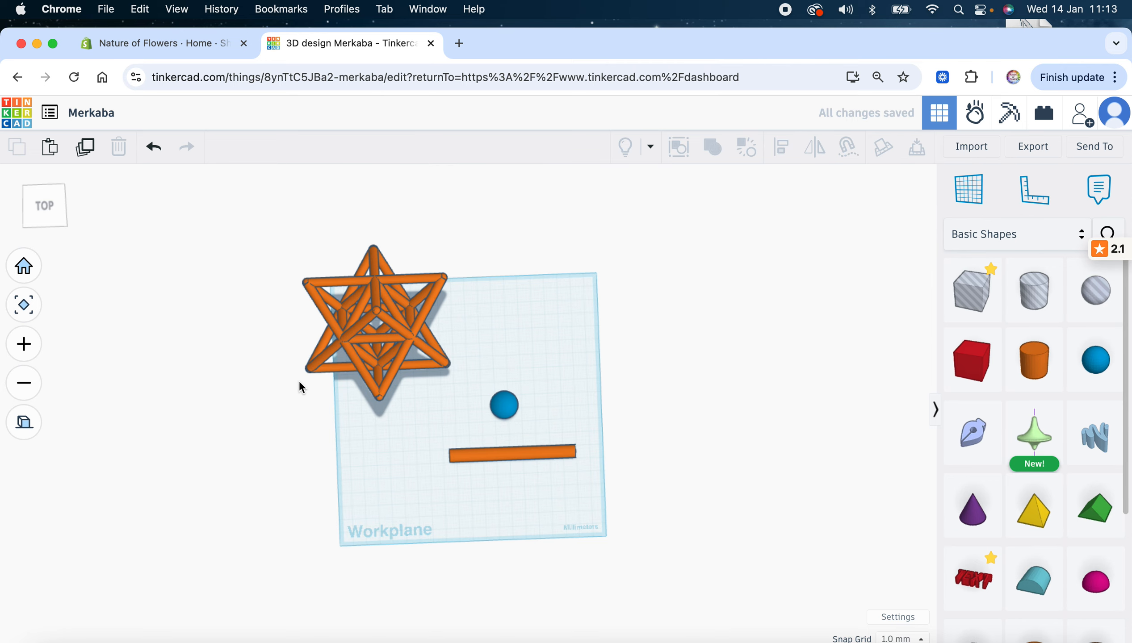
click(39, 206)
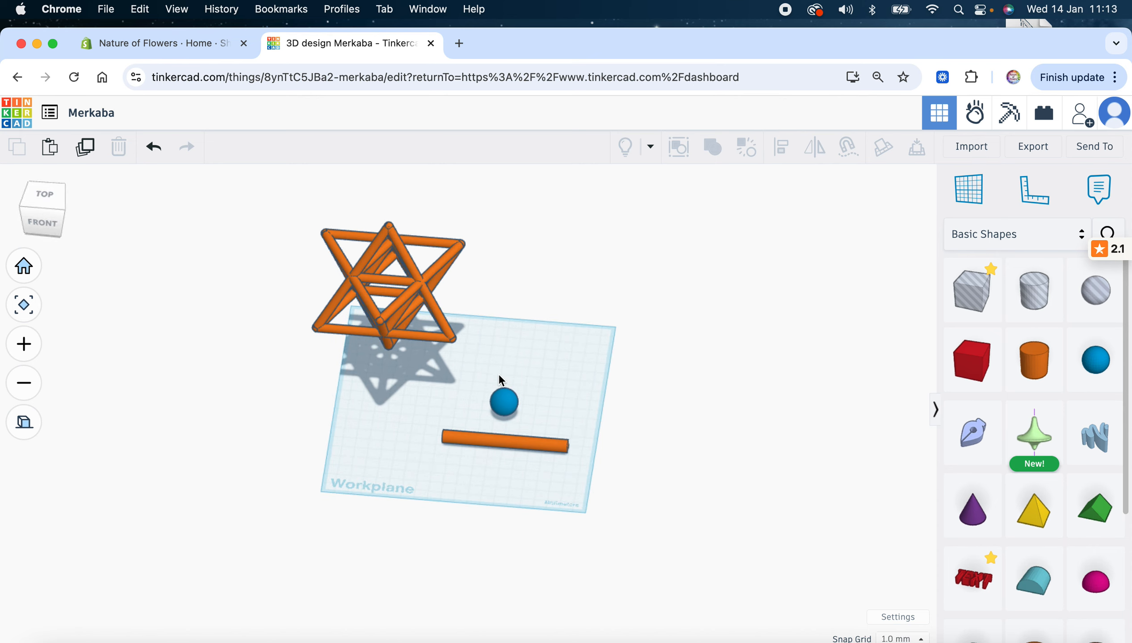
drag(498, 393, 418, 412)
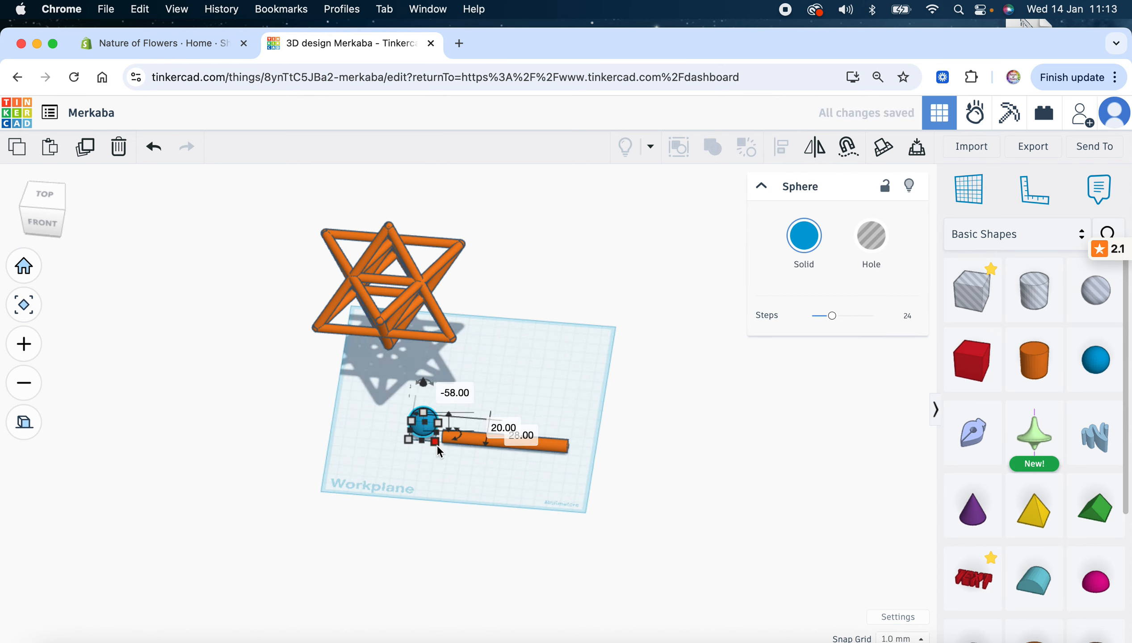
drag(435, 443, 432, 448)
click(44, 194)
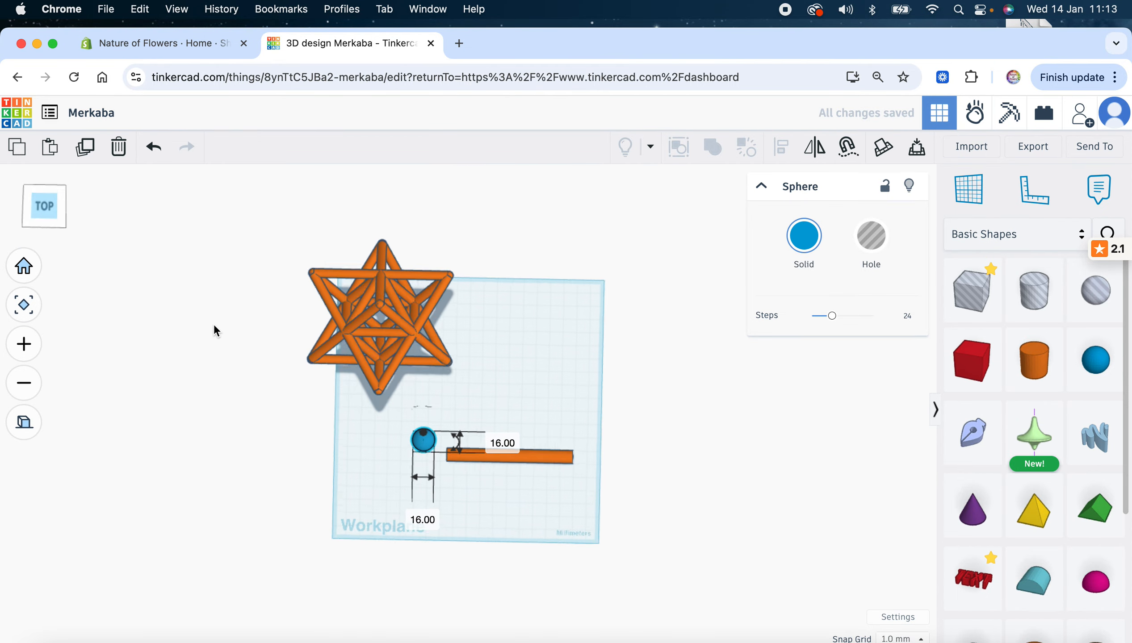
drag(434, 448, 459, 460)
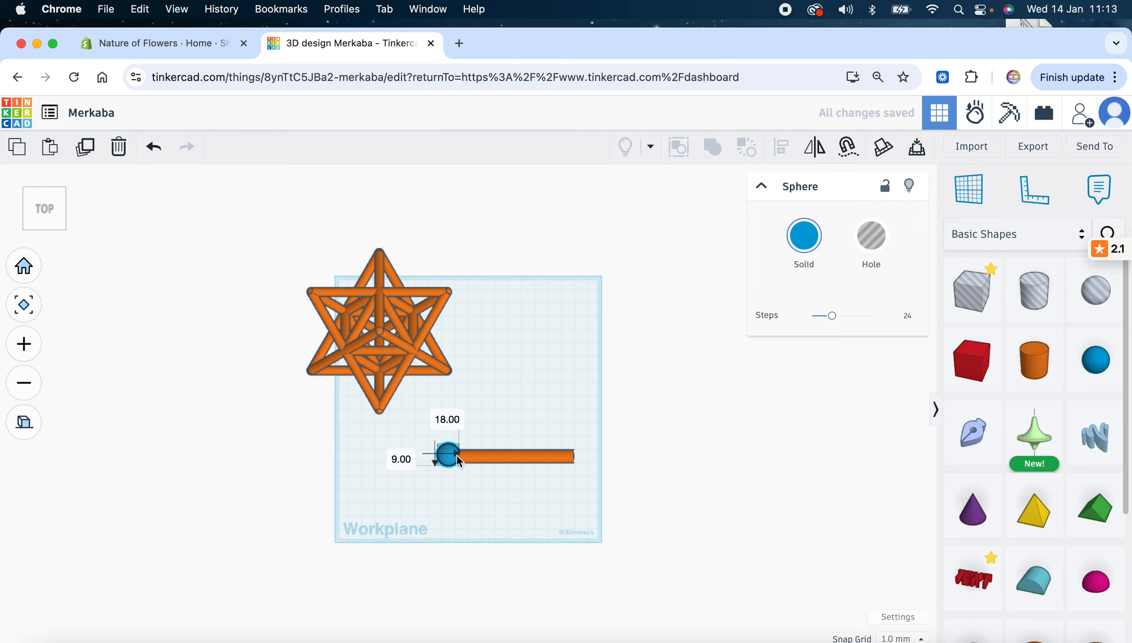
click(37, 216)
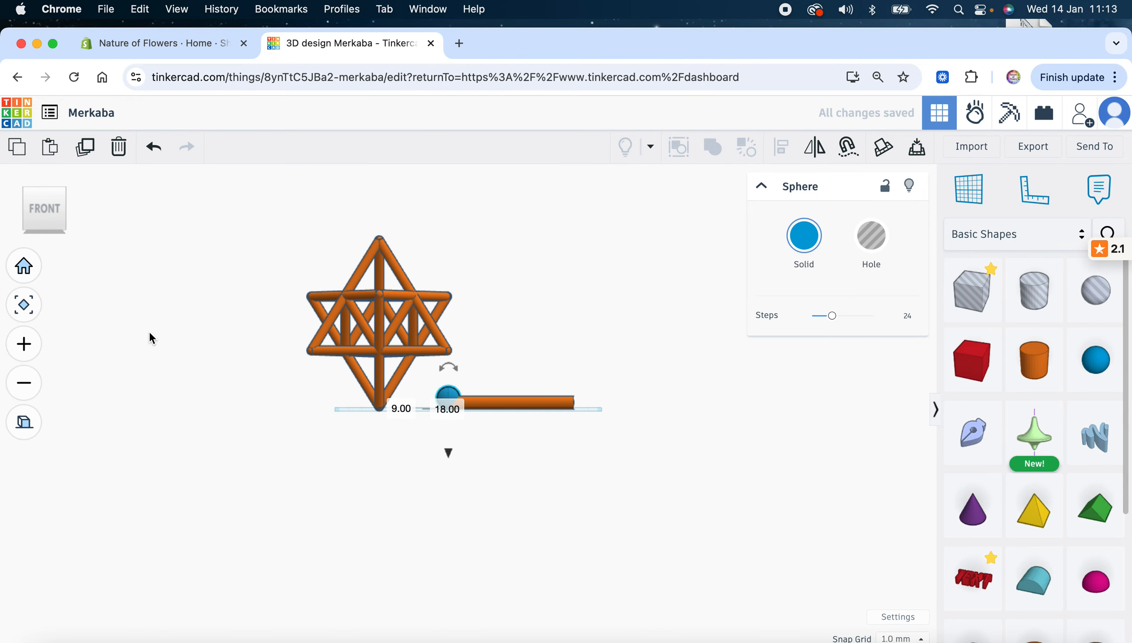
Zoom in and shrink the sphere to 11 × 11 so it sits flush on the rod's left end
click(23, 344)
click(24, 344)
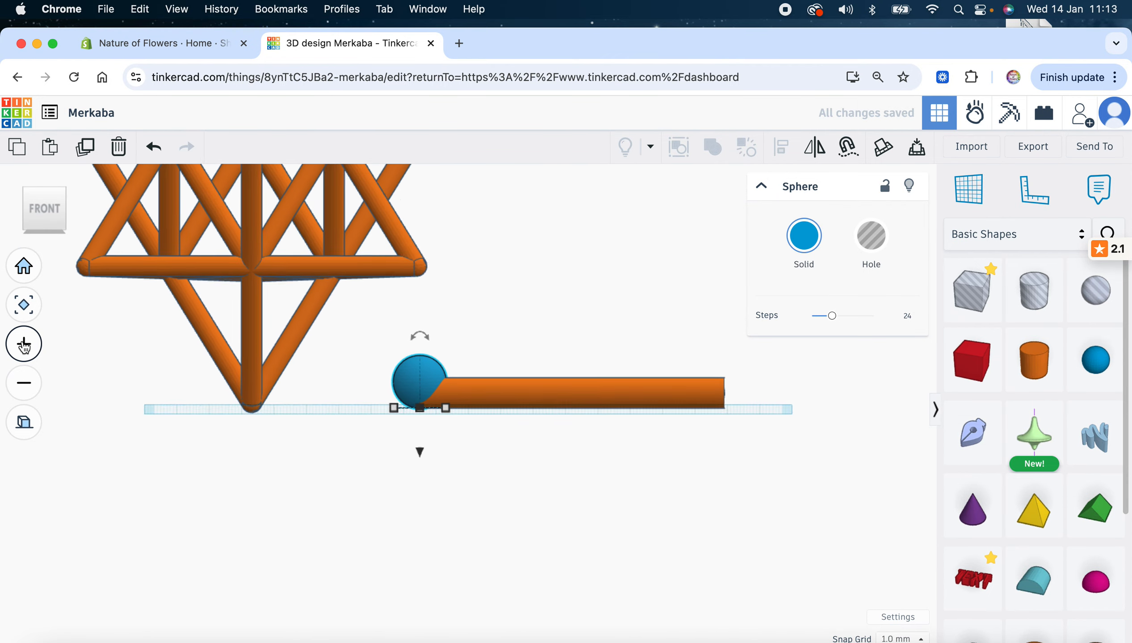
click(24, 344)
click(24, 344)
drag(48, 213, 48, 217)
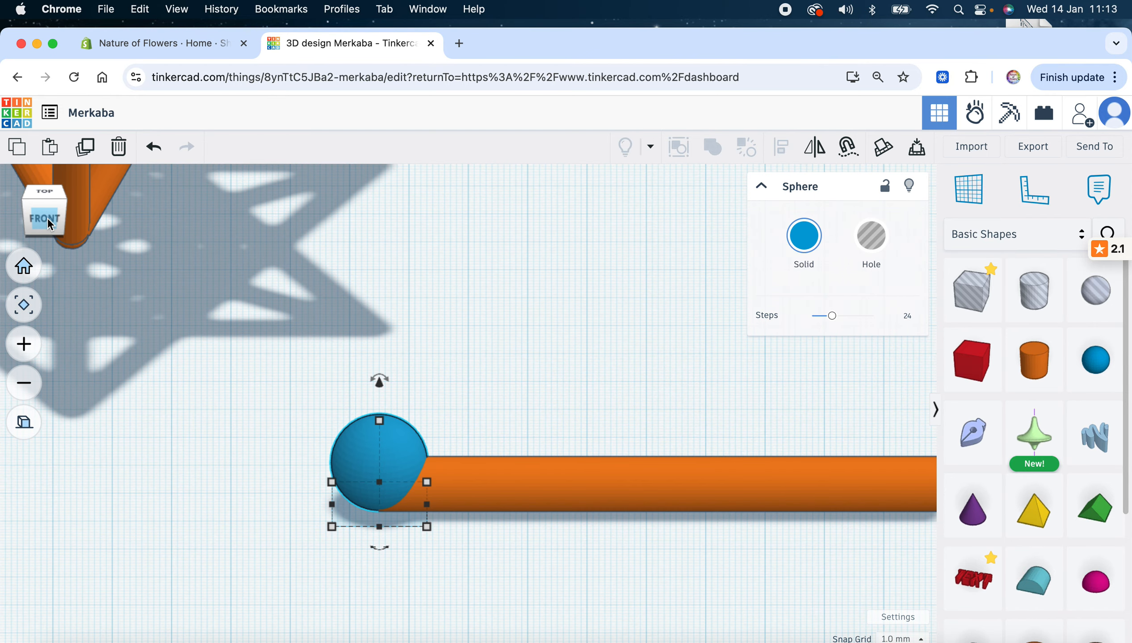
drag(334, 483, 374, 489)
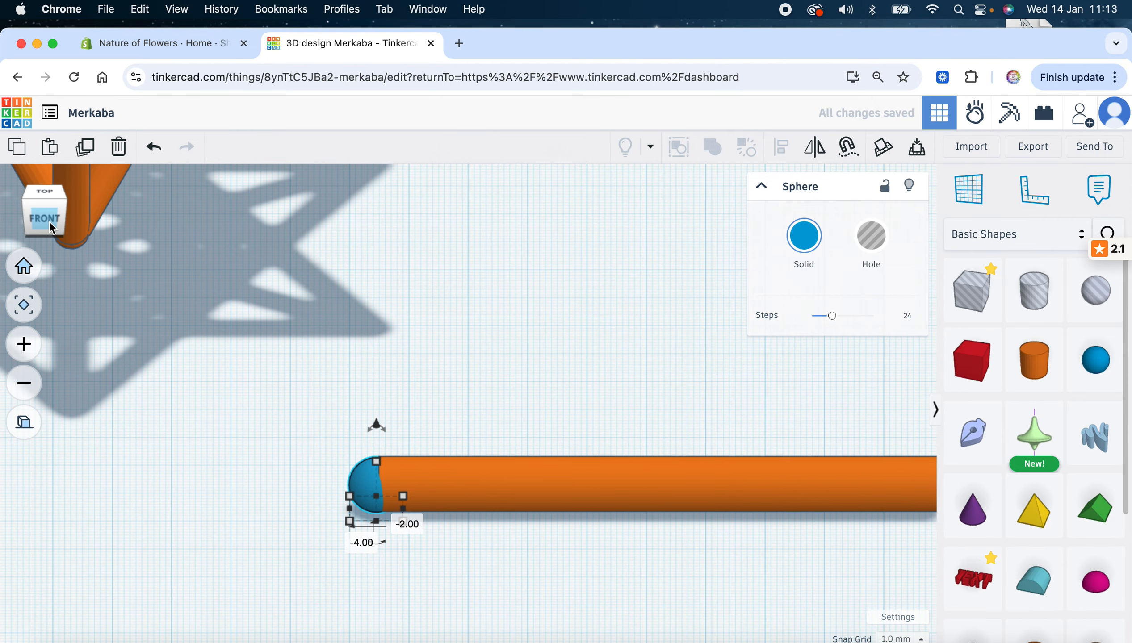
drag(49, 221, 53, 235)
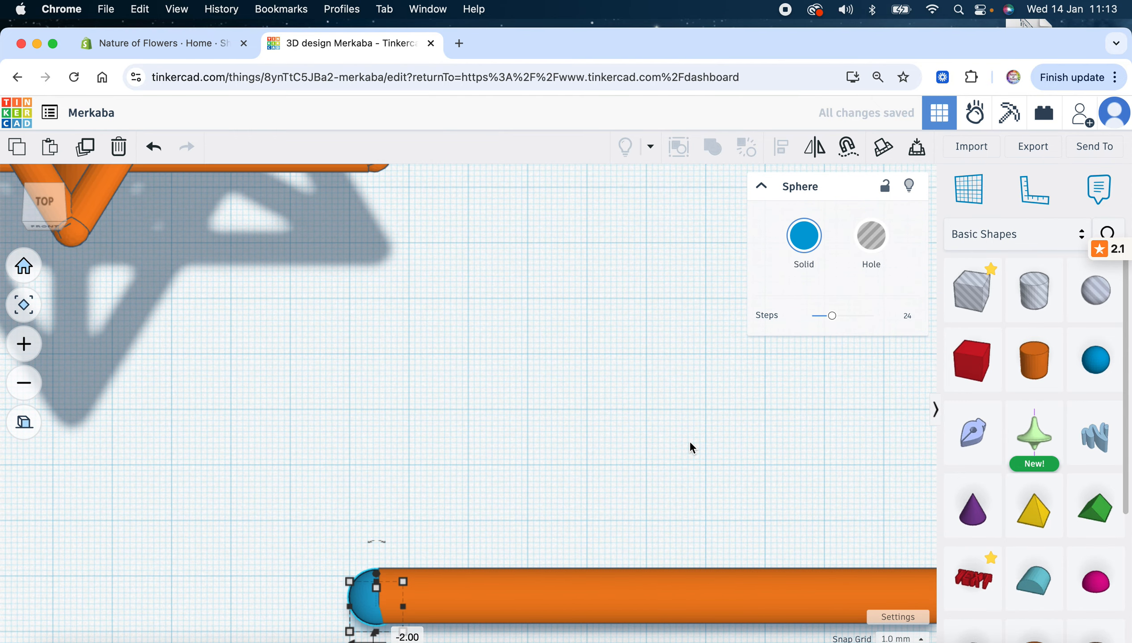
Set the snap grid to 0.1 mm and nudge the sphere to align neatly with the rod's end
click(900, 639)
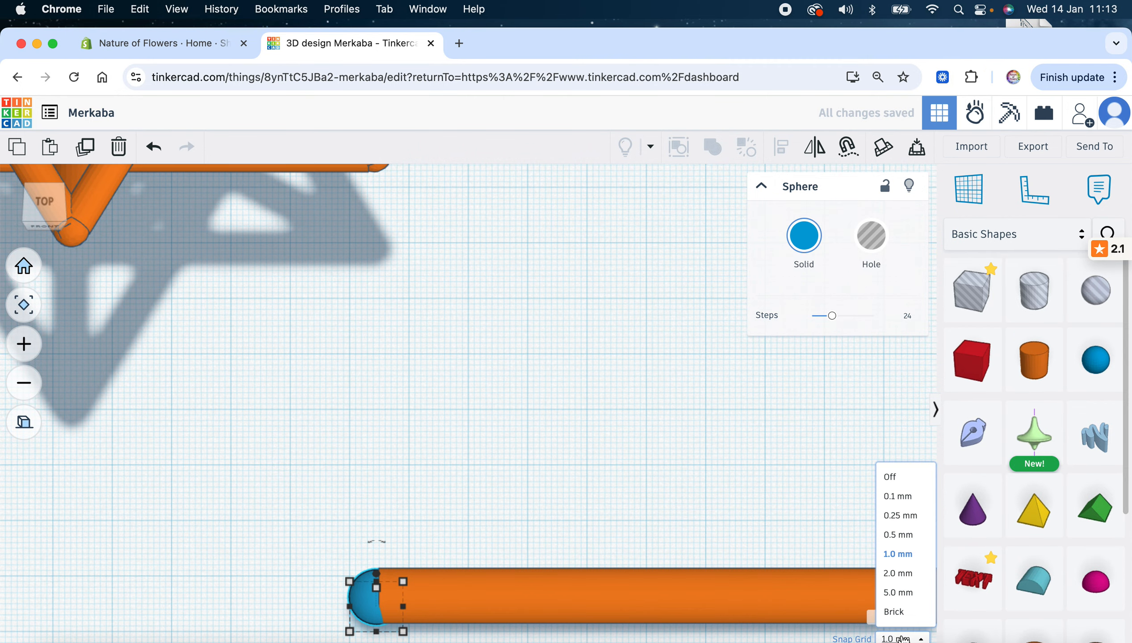
click(898, 496)
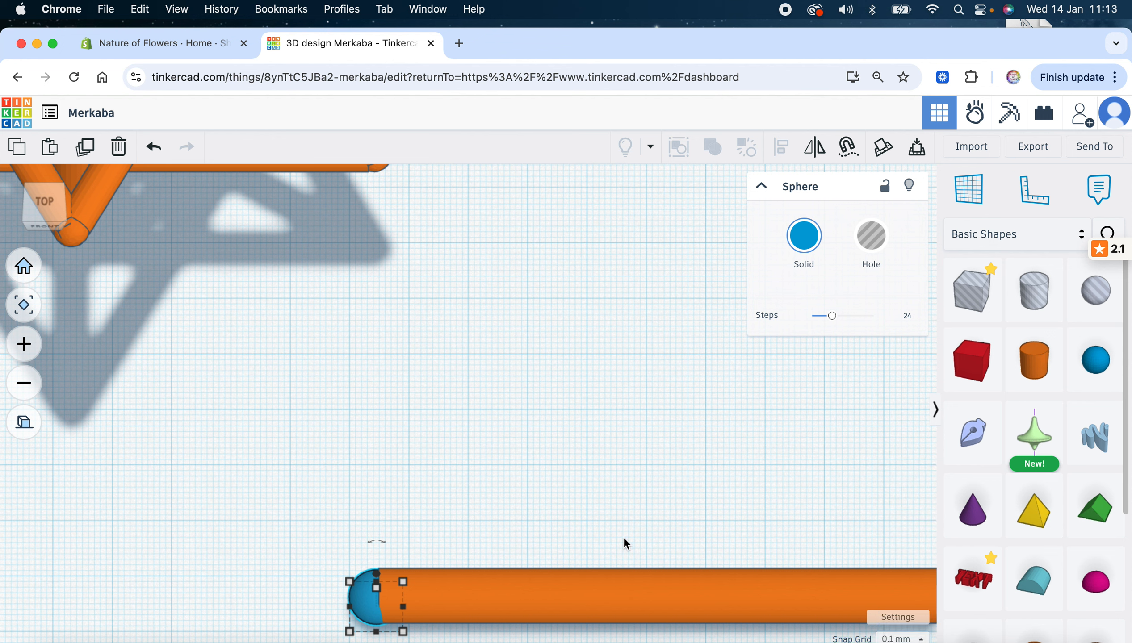
key(Up)
key(Up)
key(Up)
key(Up)
key(Up)
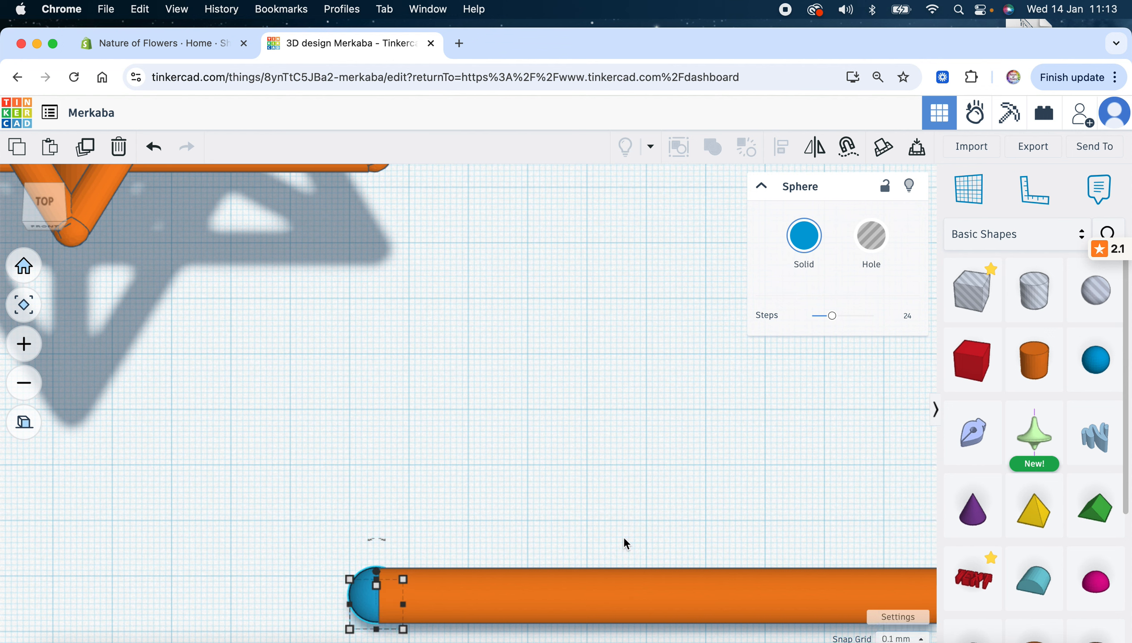
key(Down)
key(Down)
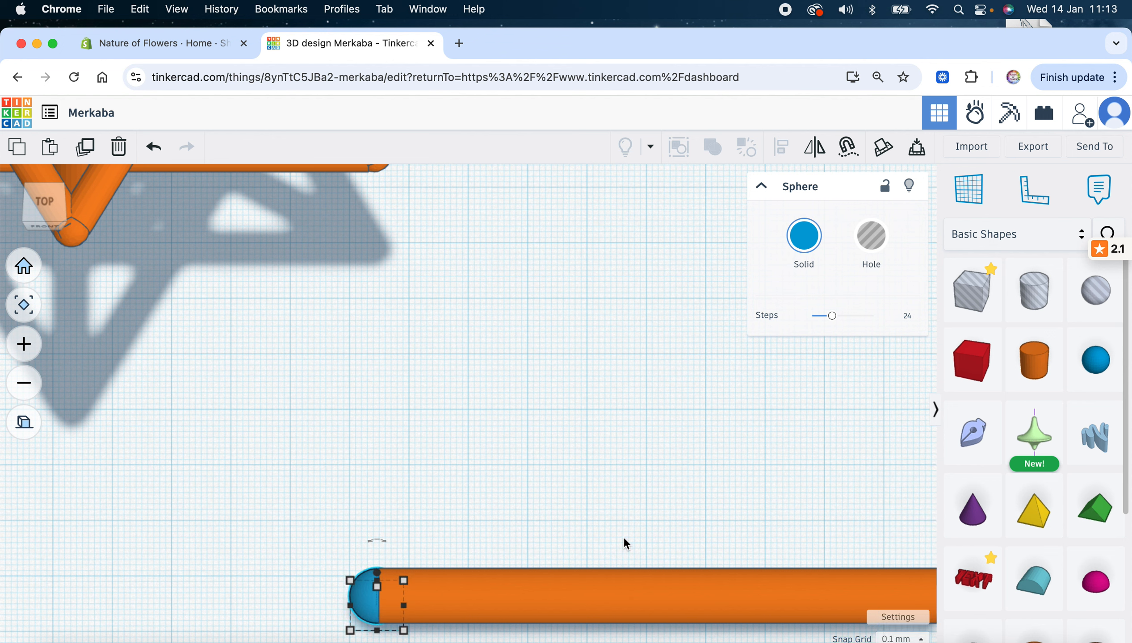
click(494, 512)
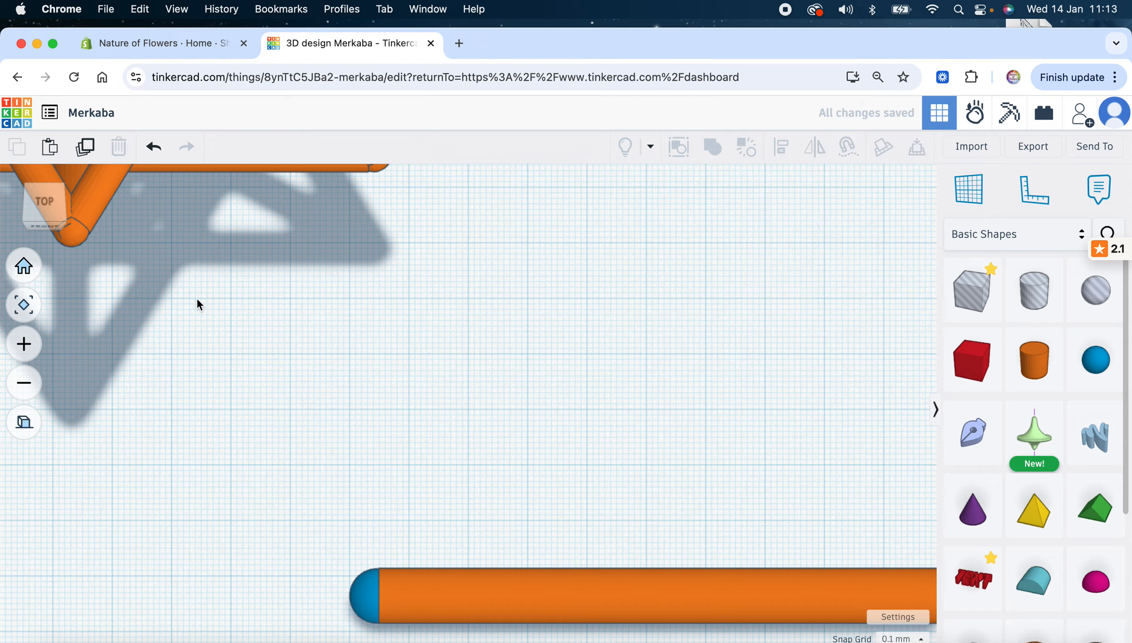
Zoom out to fit the frame and strut, and select the blue sphere cap
click(24, 384)
click(24, 384)
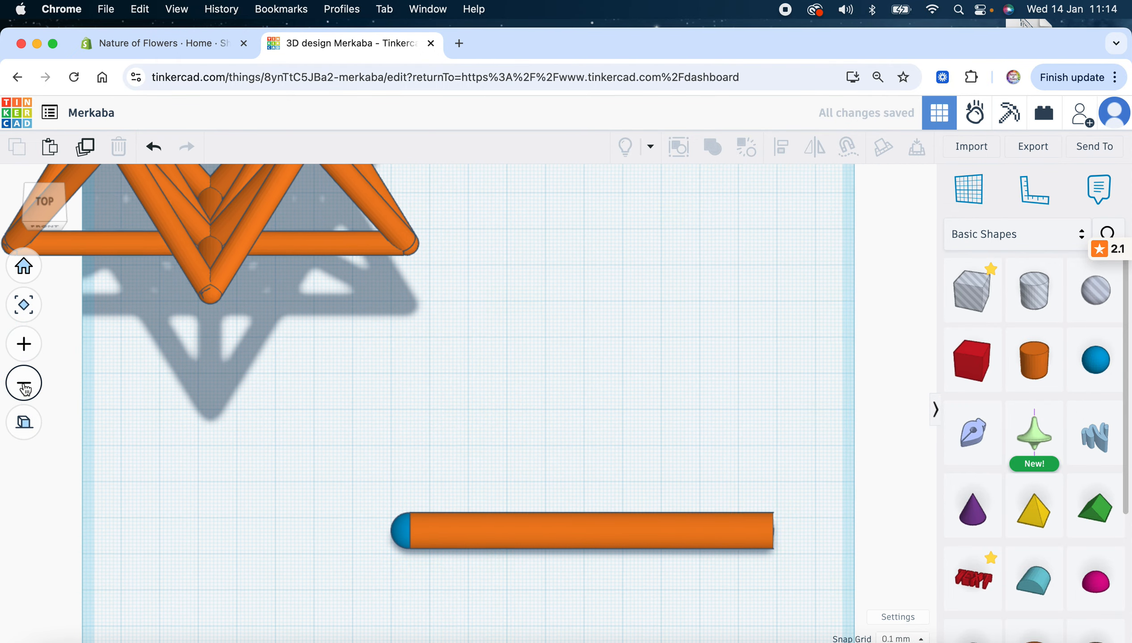
click(404, 533)
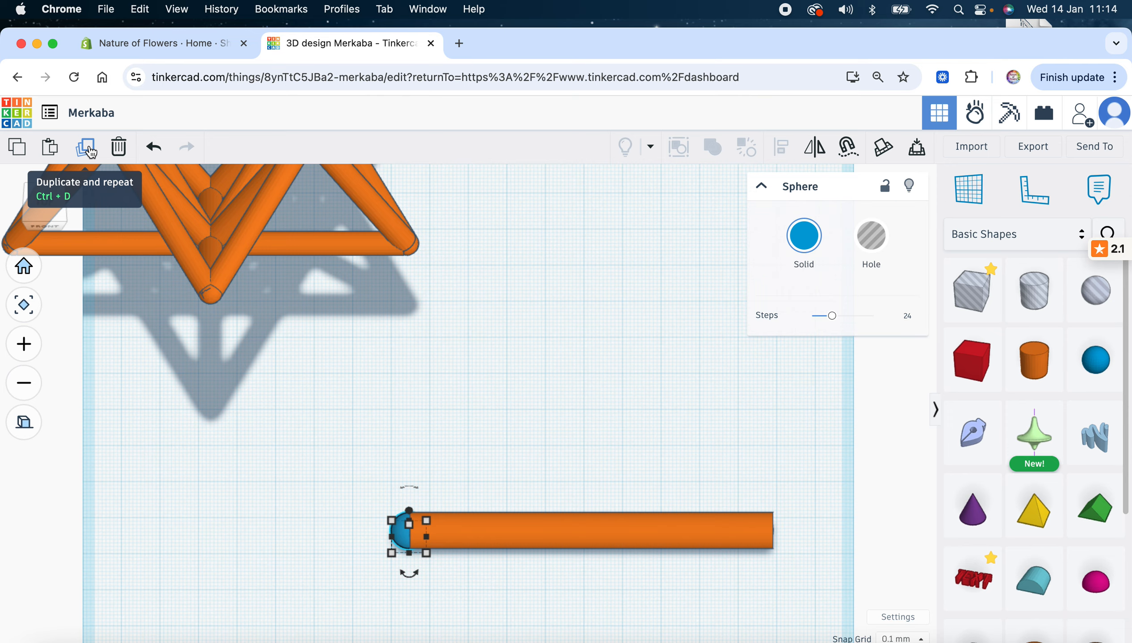
Select the sphere cap and orange cylinder together and duplicate them
click(436, 459)
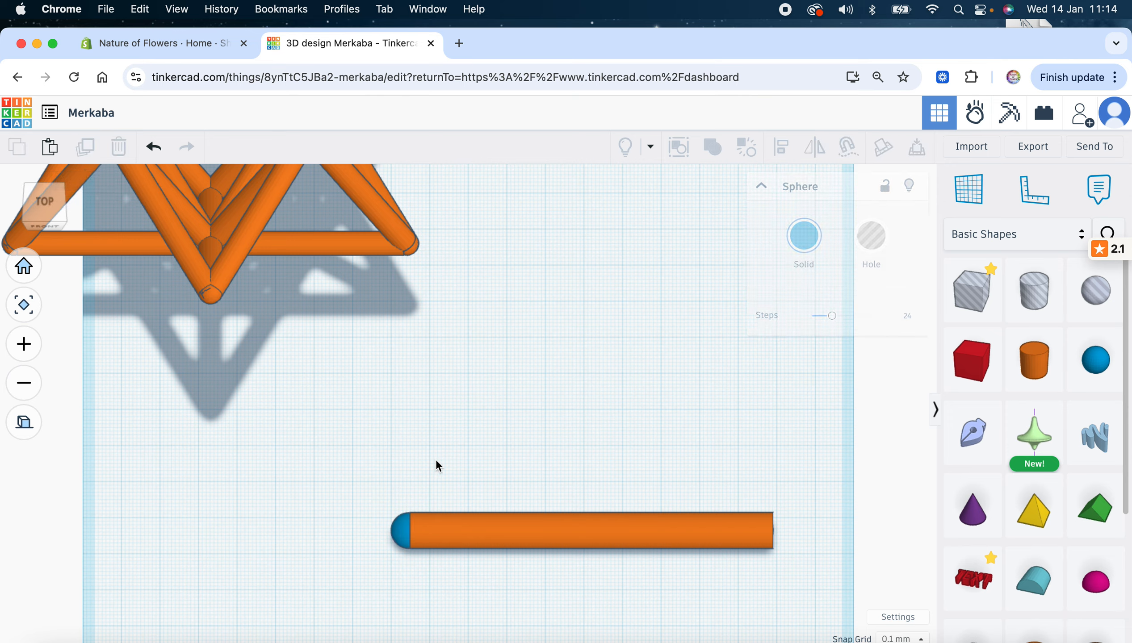
click(406, 530)
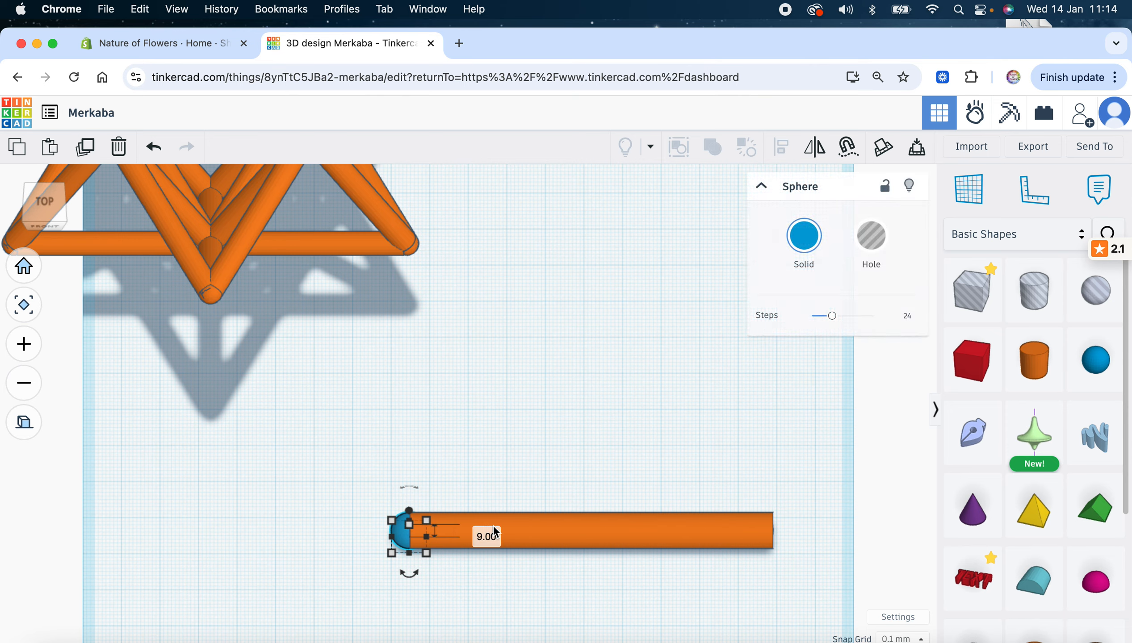
shift+click(629, 542)
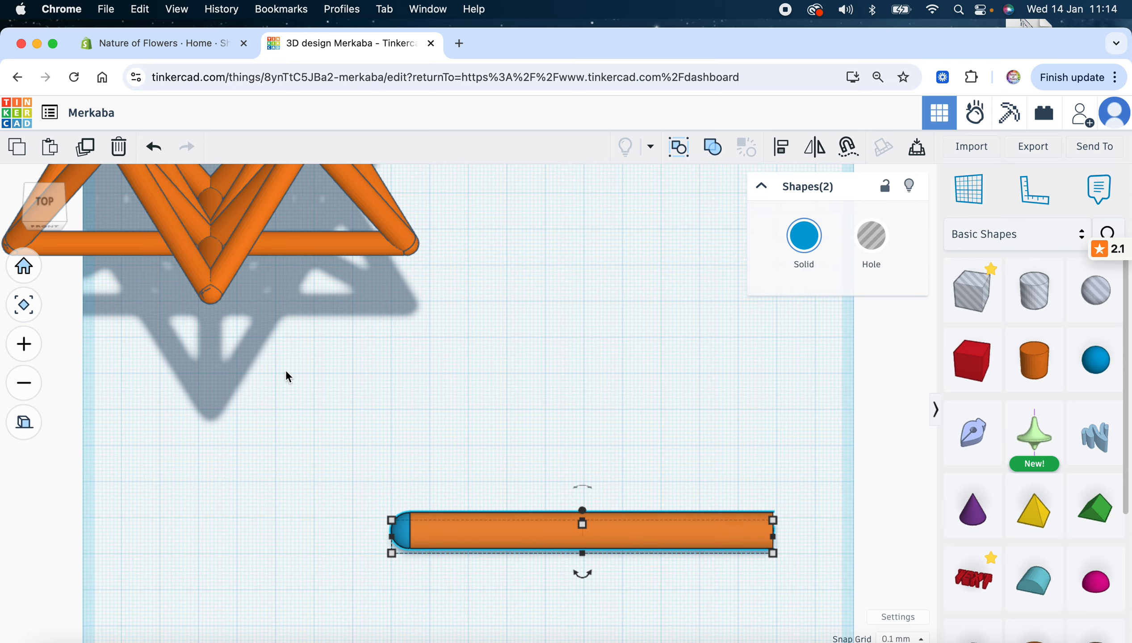
click(86, 146)
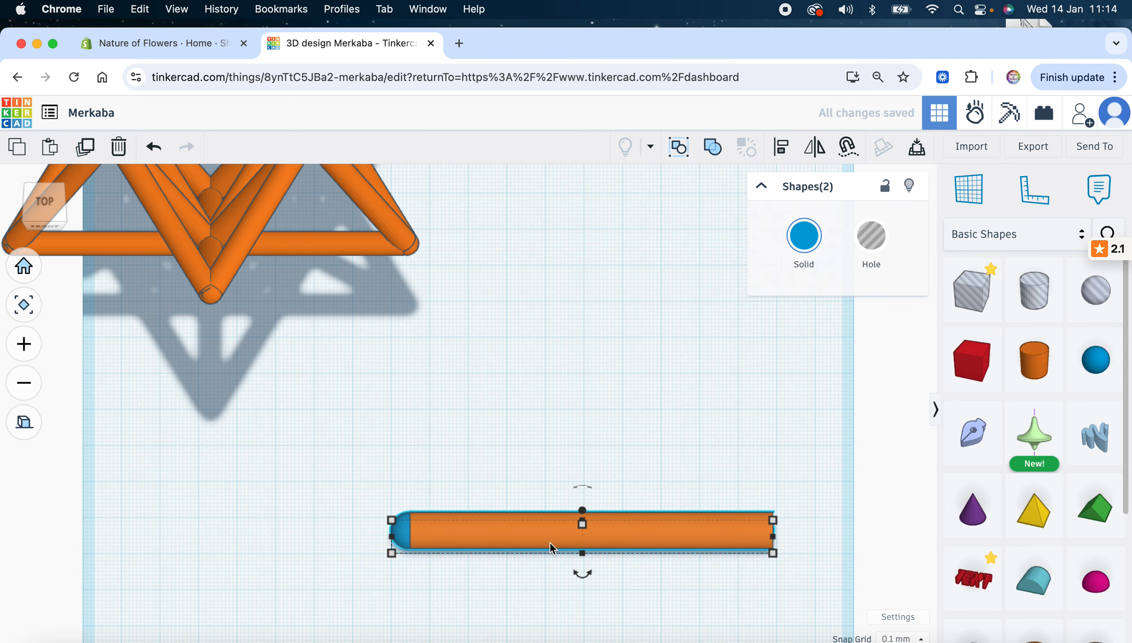
Rotate the copy 180° and nudge it right so the rod has caps at both ends
drag(582, 573, 591, 471)
key(Right)
key(Right)
key(Right)
key(Right)
key(Right)
key(Right)
key(Right)
key(Right)
key(Right)
key(Right)
key(Right)
key(Right)
key(Right)
key(Right)
key(Right)
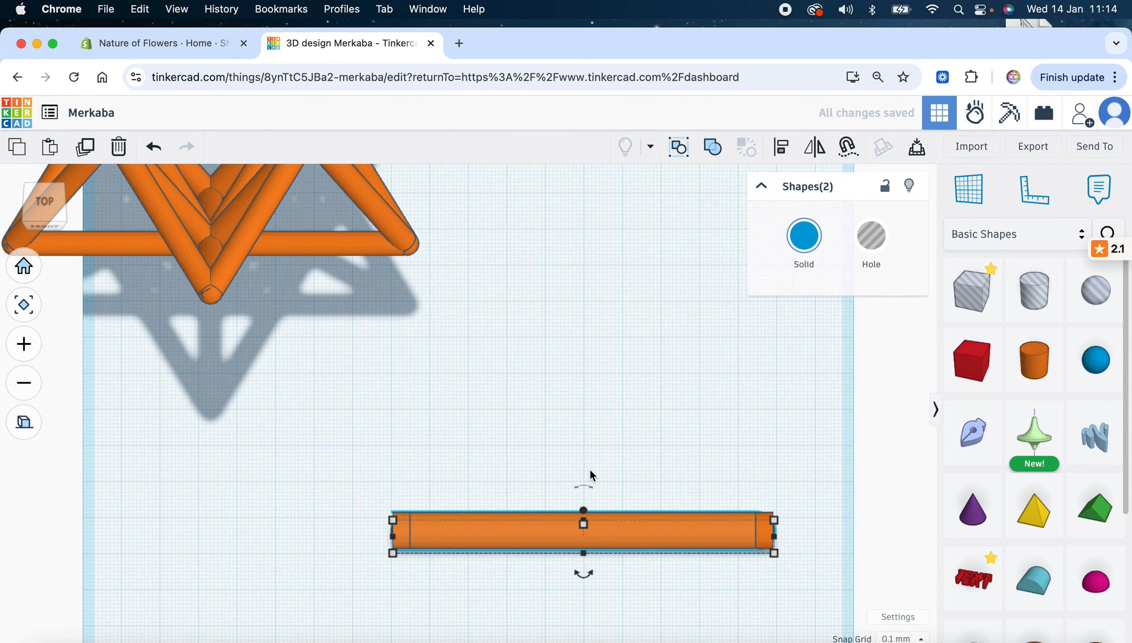
key(Right)
key(Right)
key(Right)
key(Right)
key(Right)
key(Right)
key(Right)
key(Right)
key(Right)
key(Right)
key(Right)
key(Right)
key(Right)
key(Right)
key(Right)
key(Right)
key(Right)
key(Right)
key(Right)
key(Right)
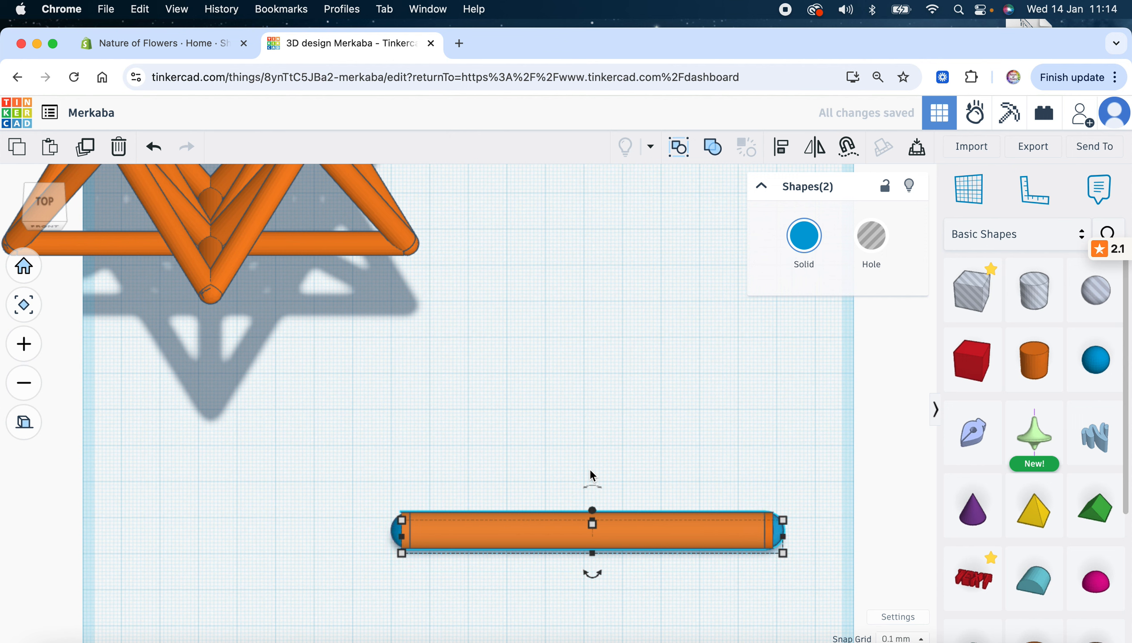
key(Right)
key(Right)
key(Right)
key(Right)
key(Right)
key(Right)
key(Right)
key(Right)
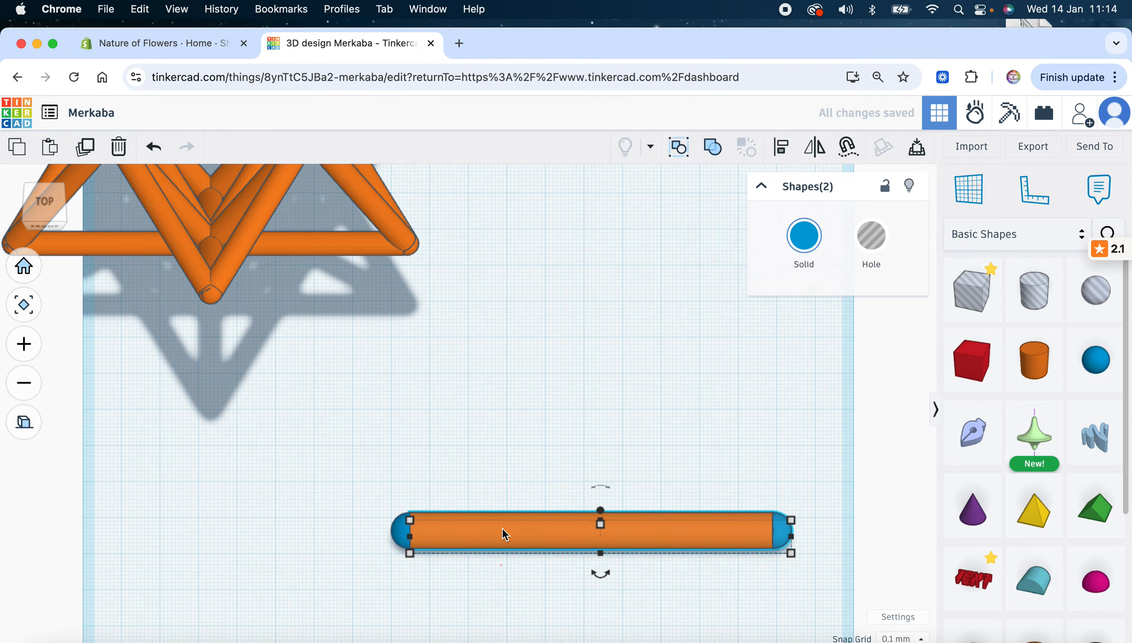
Dismiss the Dictionary popup and delete the extra stacked cylinder
key(ctrl+super+d)
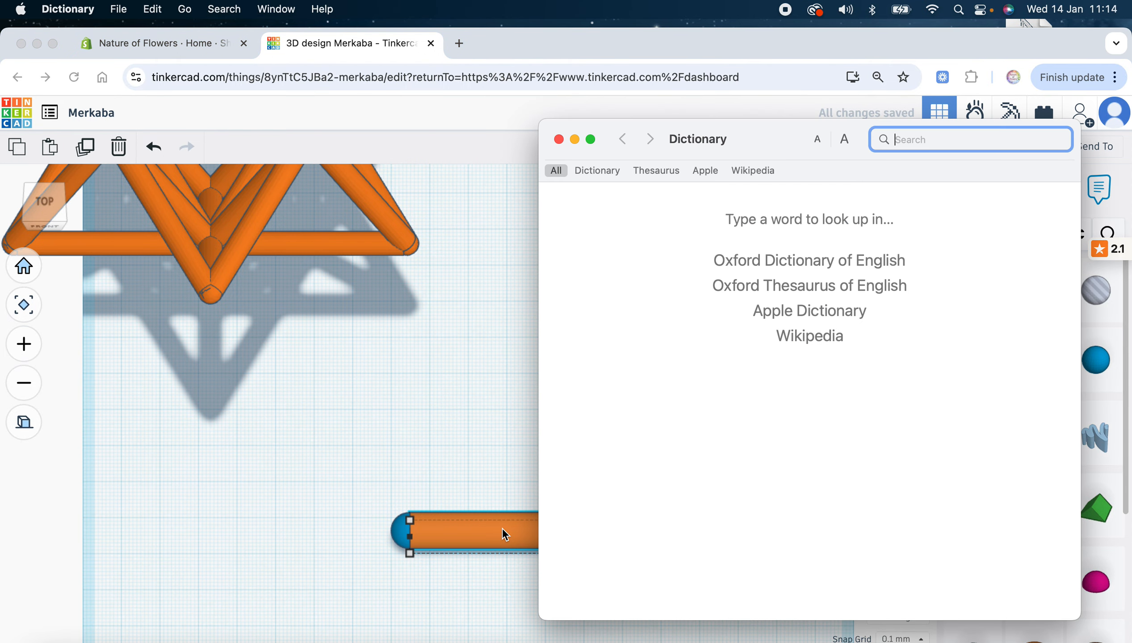
click(560, 139)
click(551, 456)
click(533, 533)
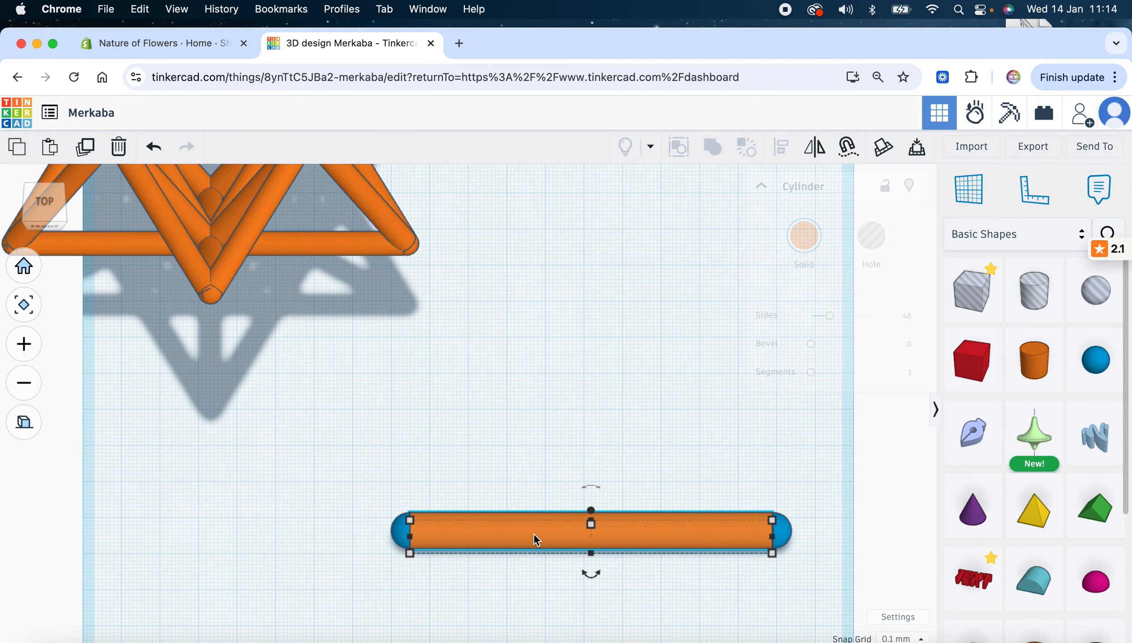
key(Delete)
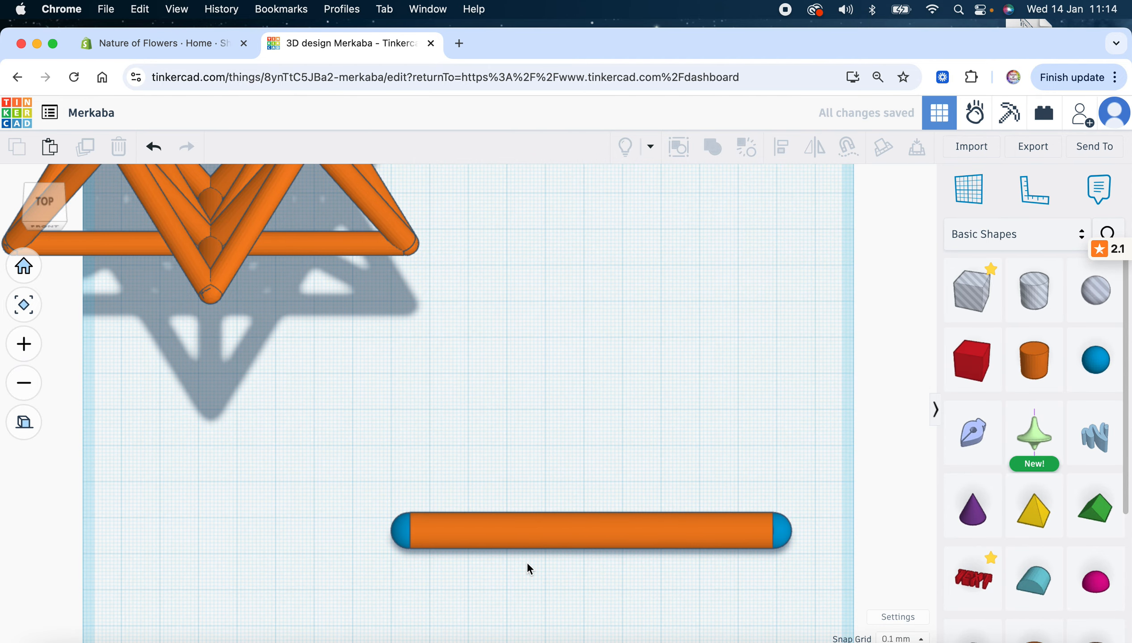
Group both sphere caps and the rod into one solid orange strut with rounded ends
click(410, 537)
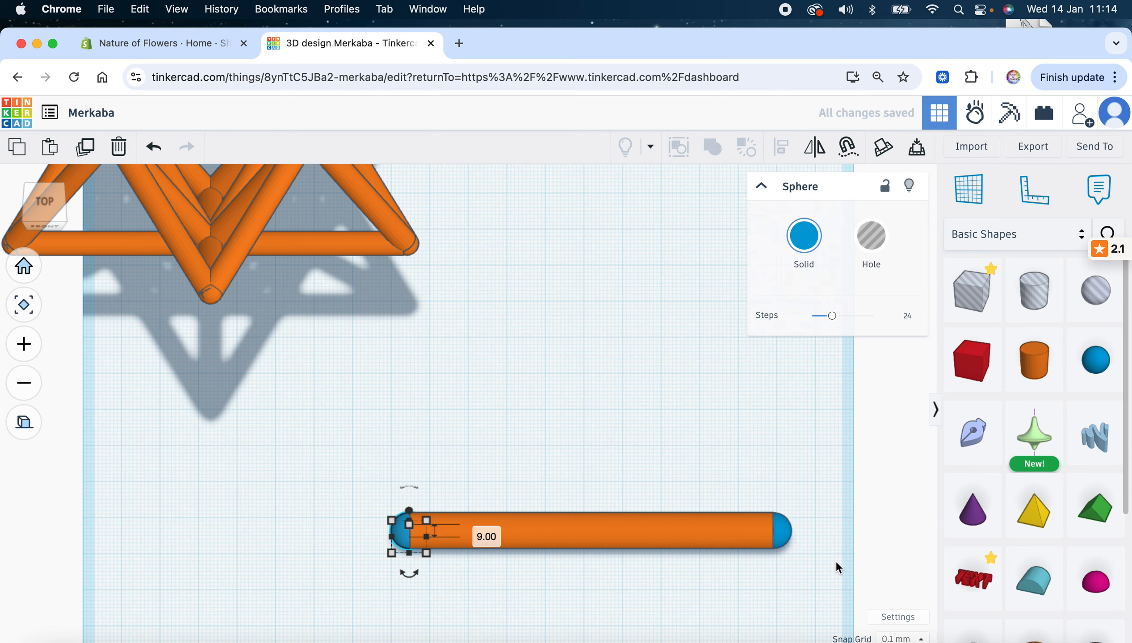
click(784, 540)
click(608, 534)
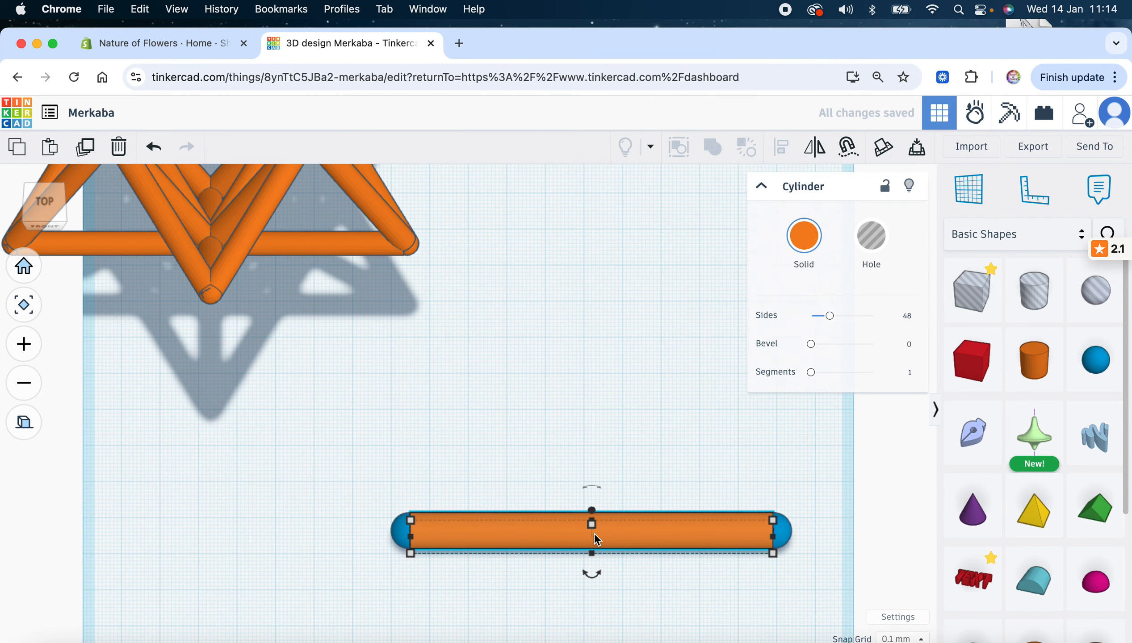
drag(394, 487, 782, 546)
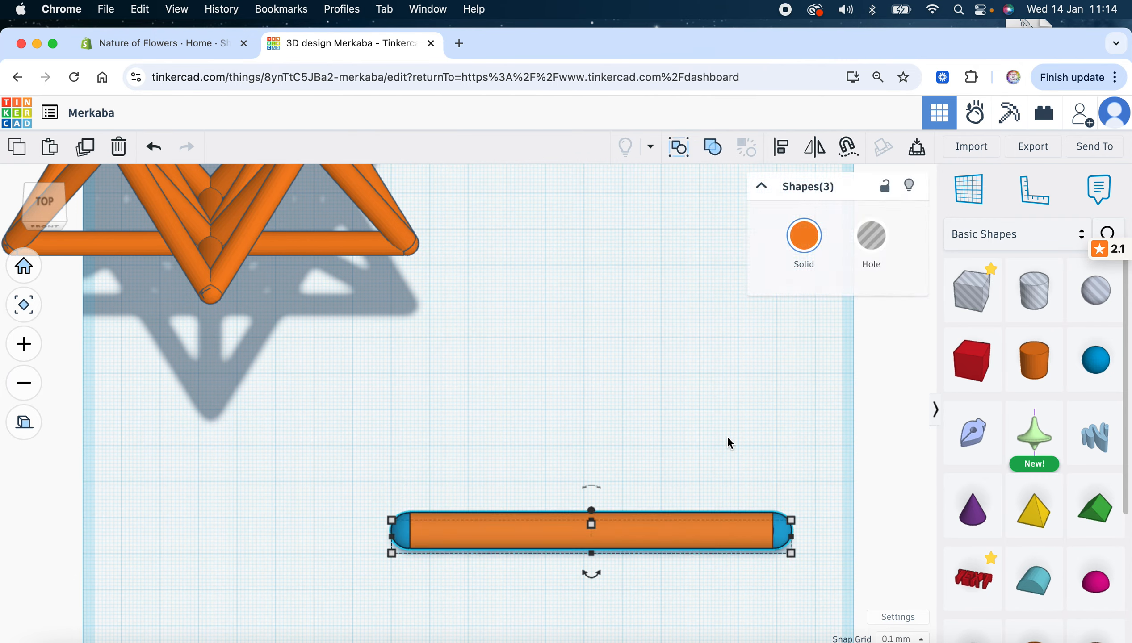
click(715, 147)
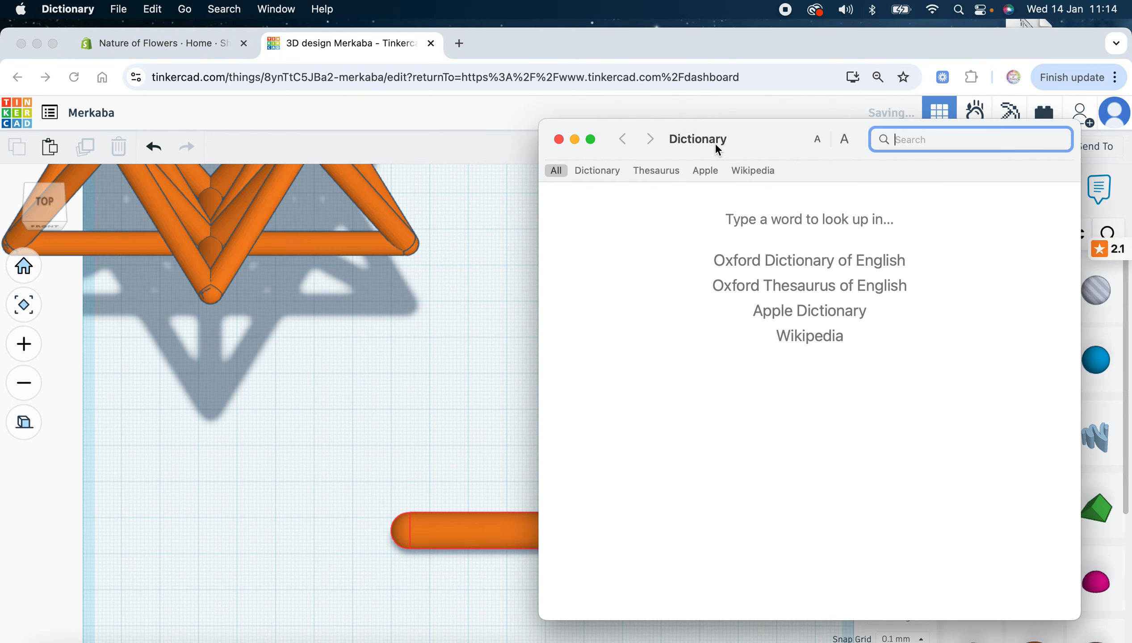
click(558, 139)
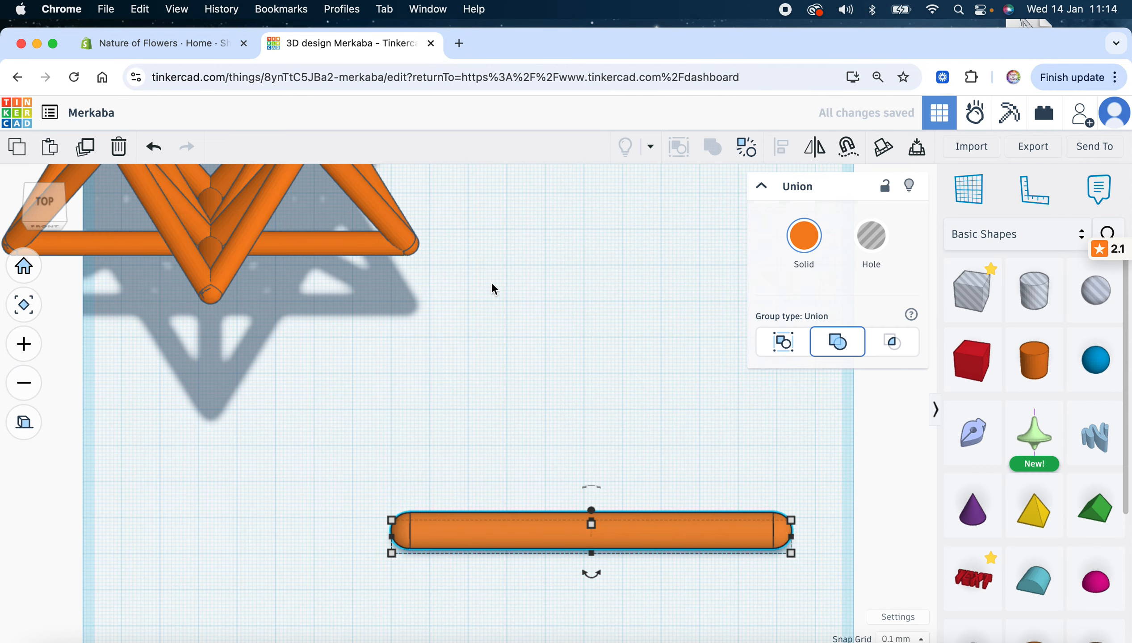
click(532, 444)
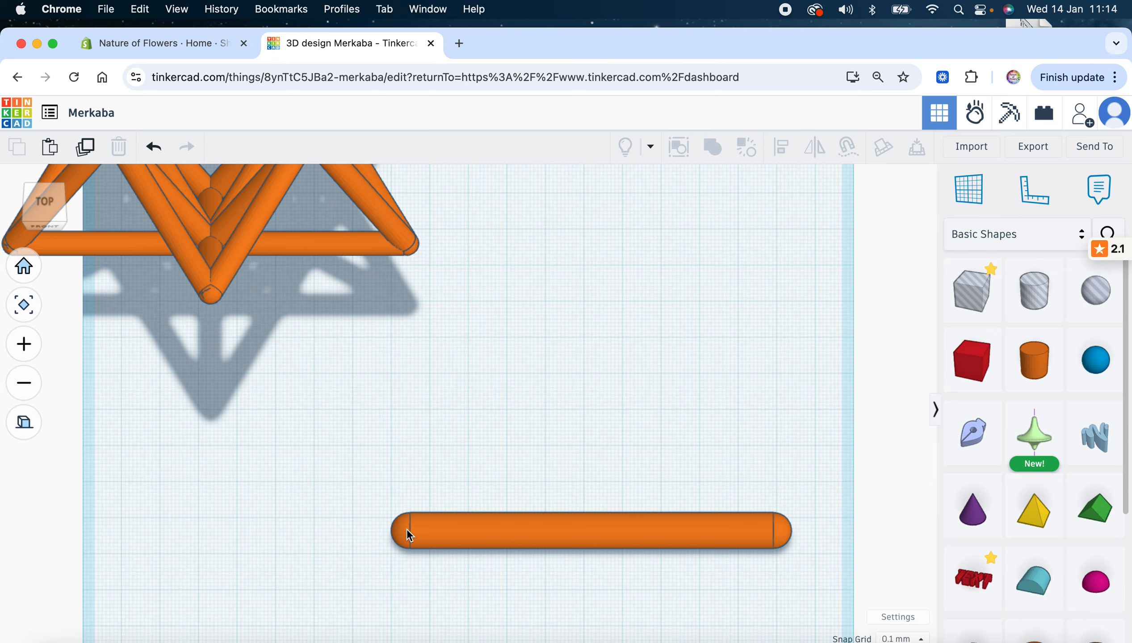
Duplicate the capsule strut and tilt the copy to a diagonal angle
click(499, 534)
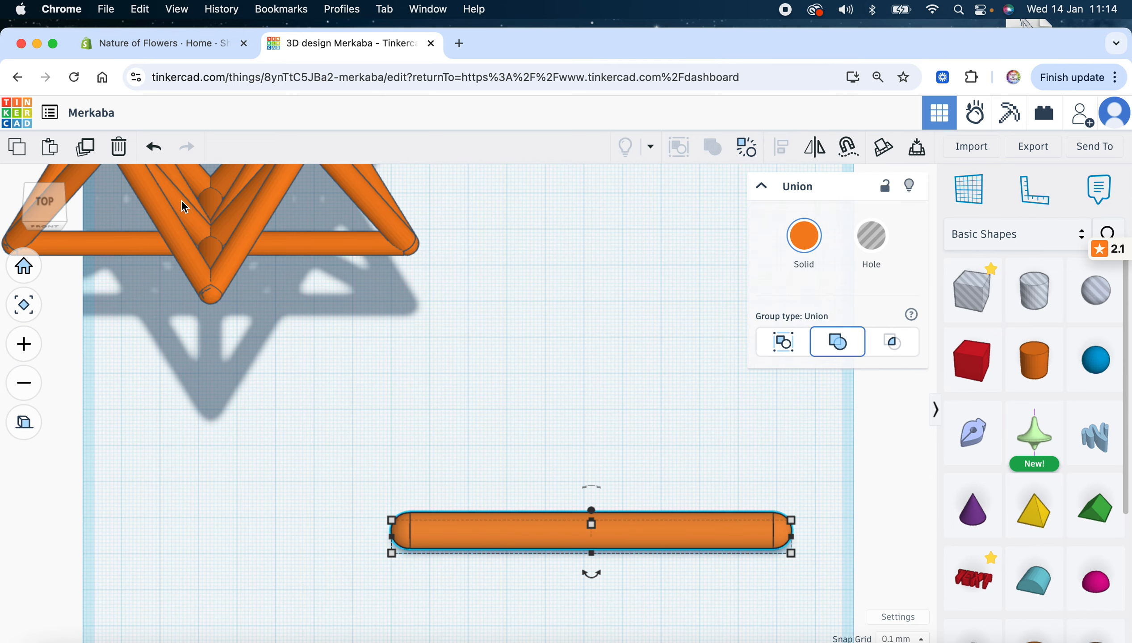
click(86, 146)
drag(591, 574, 480, 420)
drag(482, 428, 477, 430)
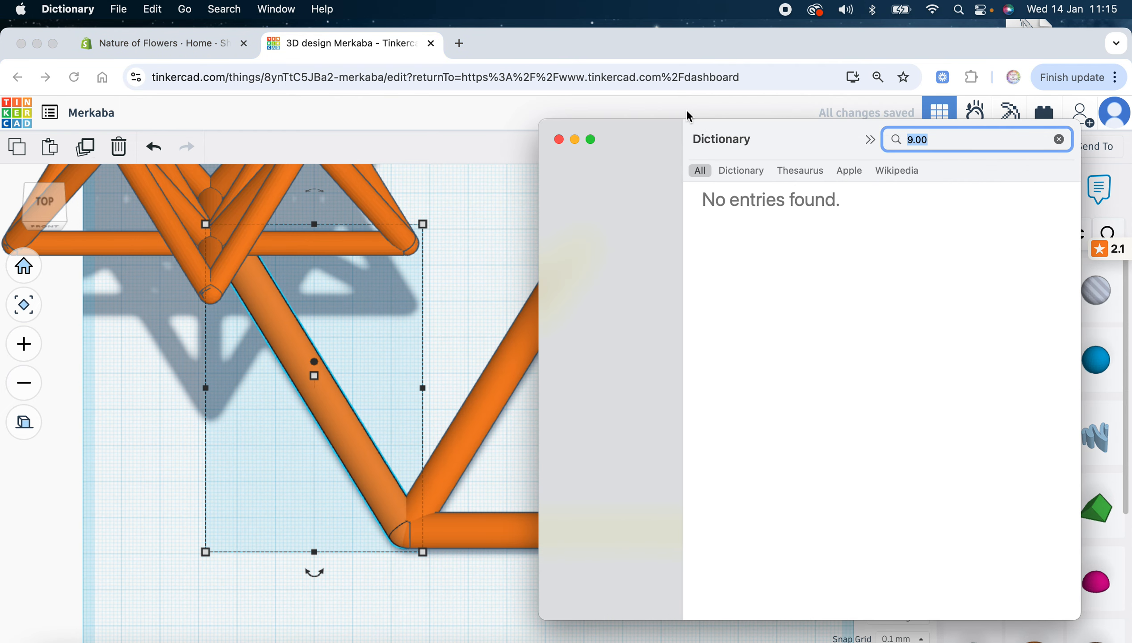
Align the diagonal rod at the strut's left corner and delete the surplus right-hand rod
click(561, 140)
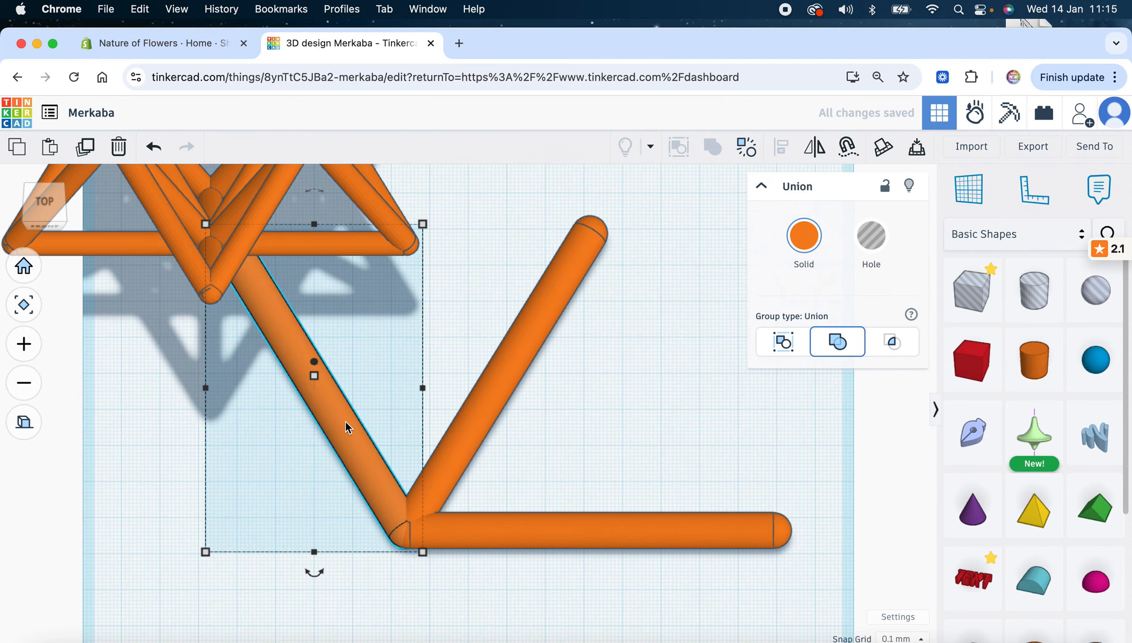
drag(344, 423, 713, 423)
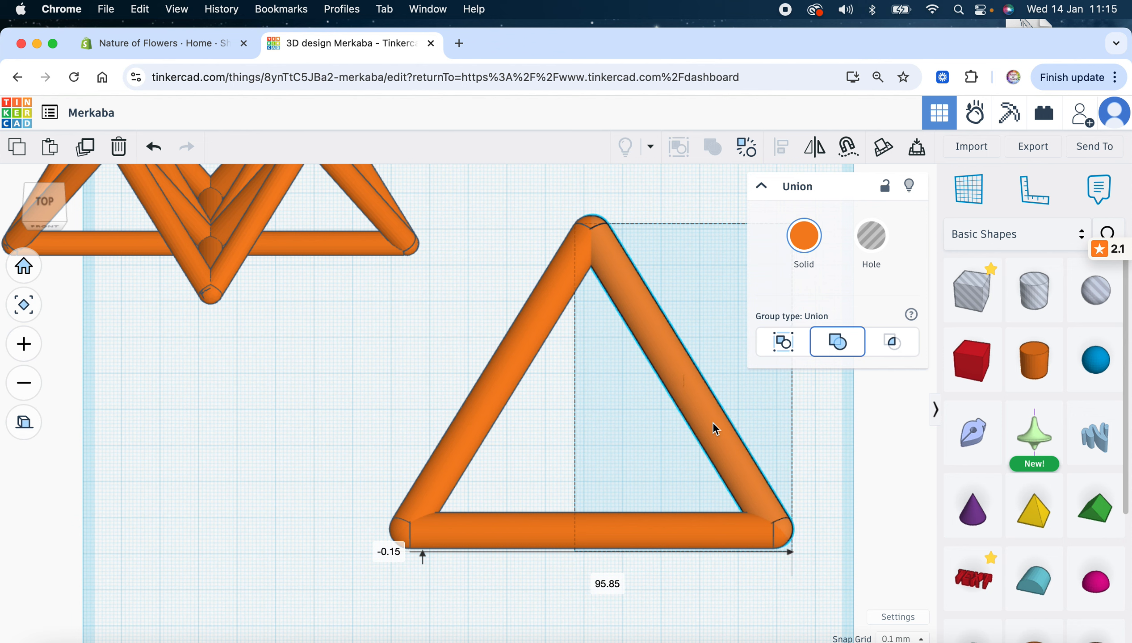
drag(714, 423, 721, 426)
key(Delete)
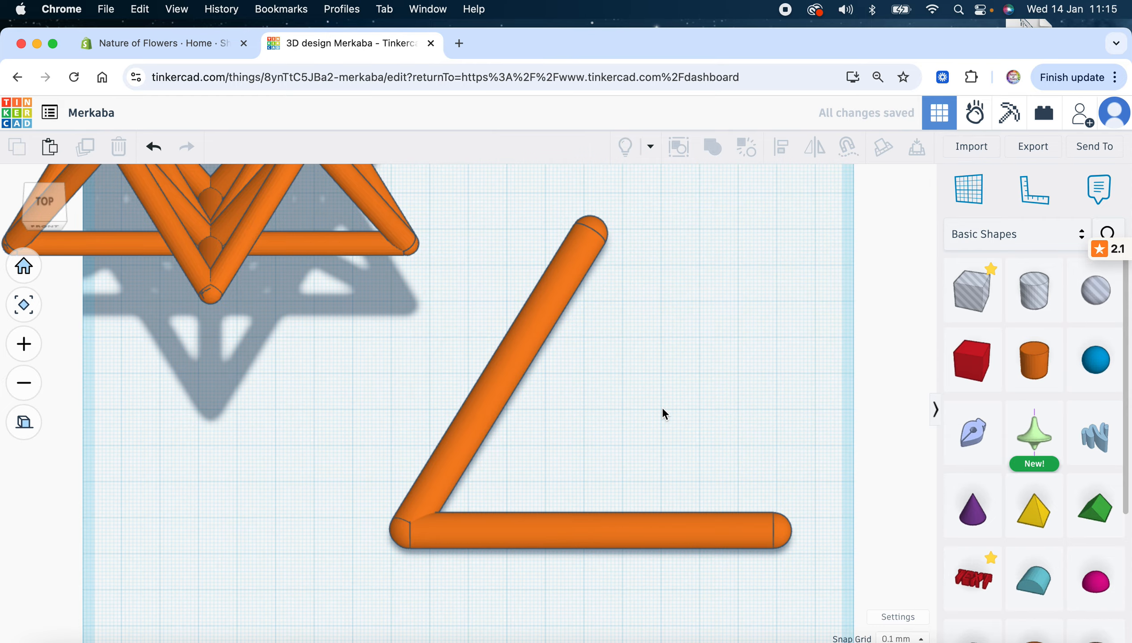
click(526, 340)
Duplicate the diagonal rod and mirror the copy left-to-right to form an X
click(88, 150)
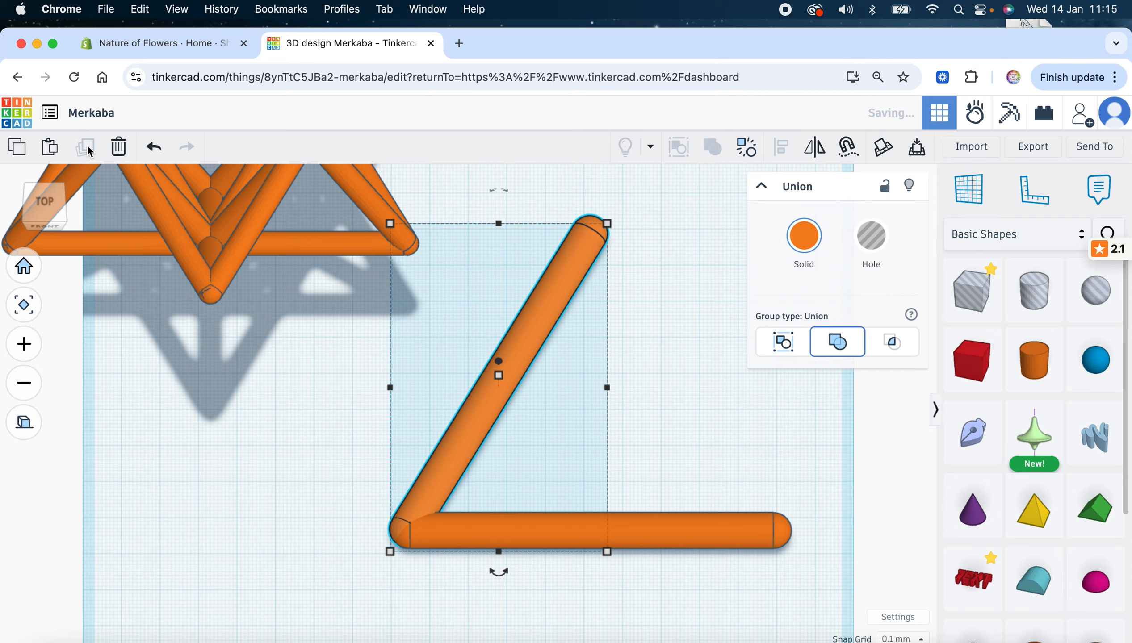
click(815, 153)
click(514, 570)
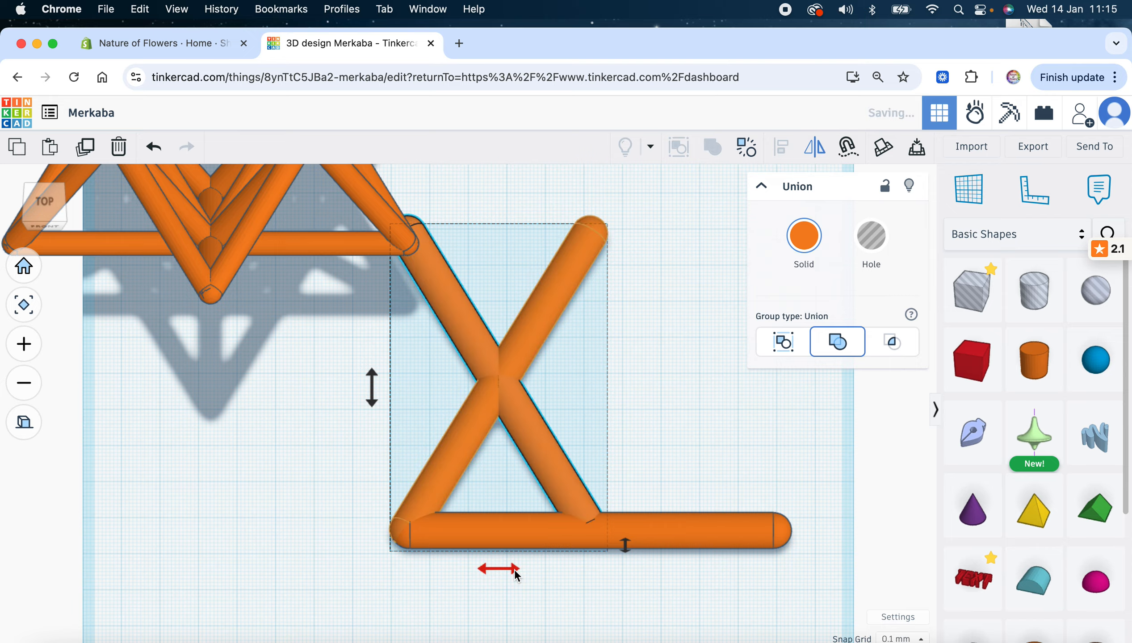
Set the snap grid to 1.0 mm and nudge the crossed struts right to close the triangle
click(895, 638)
click(887, 555)
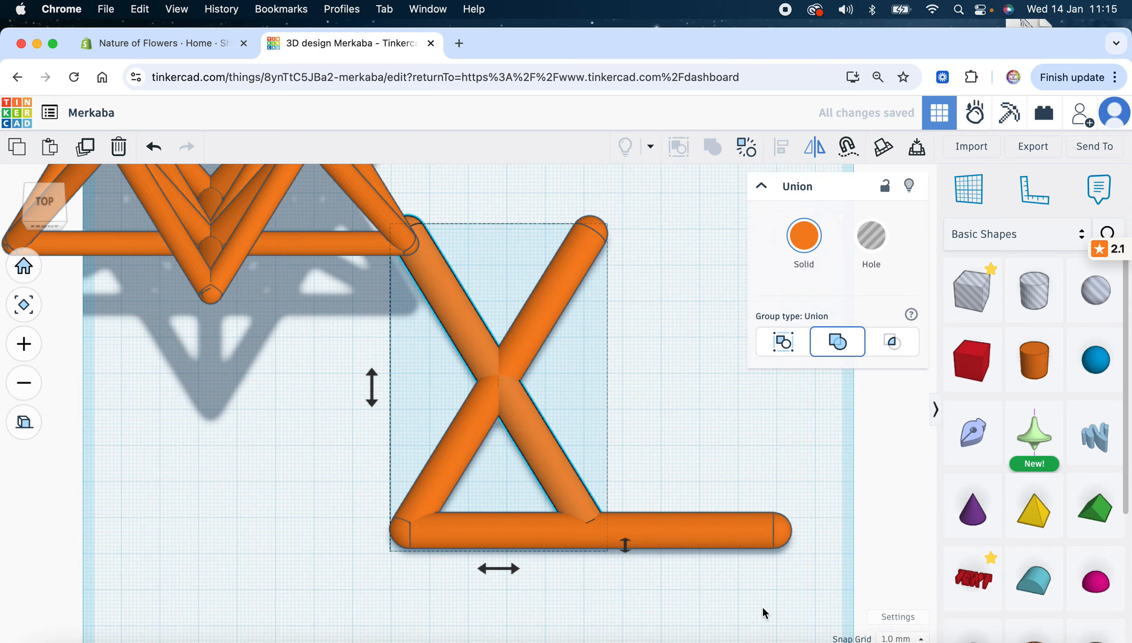
key(Right)
key(Right)
key(Right)
key(Right)
key(Right)
key(Right)
key(Right)
key(Right)
key(Right)
key(Right)
key(Right)
key(Right)
key(Right)
key(Right)
key(Right)
key(Right)
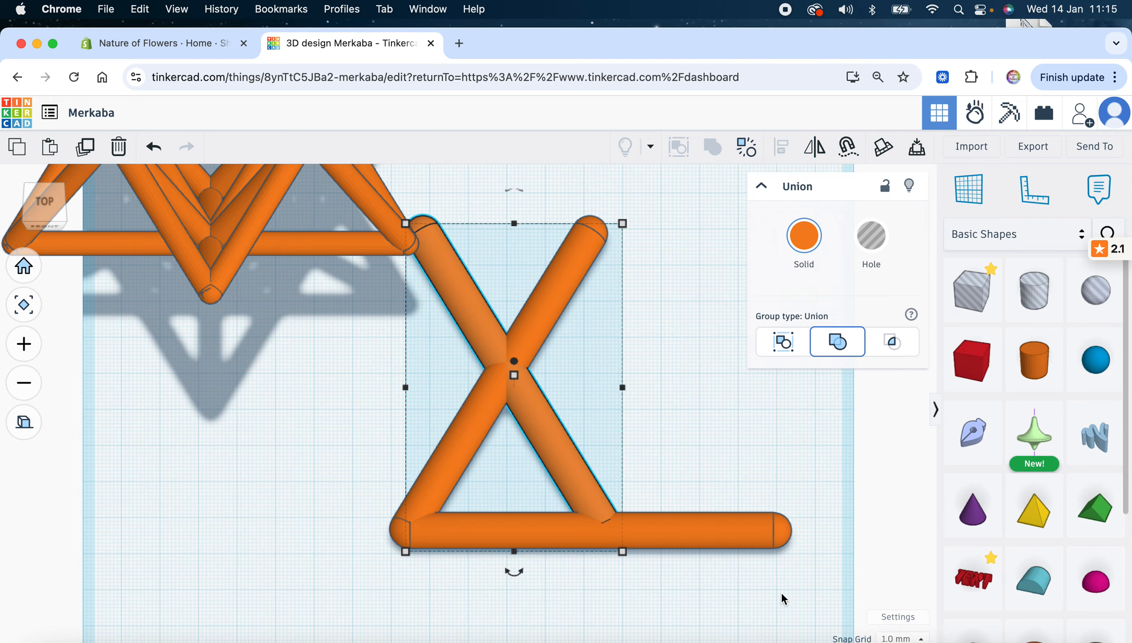
key(Right)
key(Right)
key(Right)
key(Right)
key(Right)
key(Right)
key(Right)
key(Right)
key(Right)
key(Right)
key(Right)
key(Right)
key(Right)
key(Right)
key(Right)
key(Right)
key(Right)
key(Right)
key(Right)
key(Right)
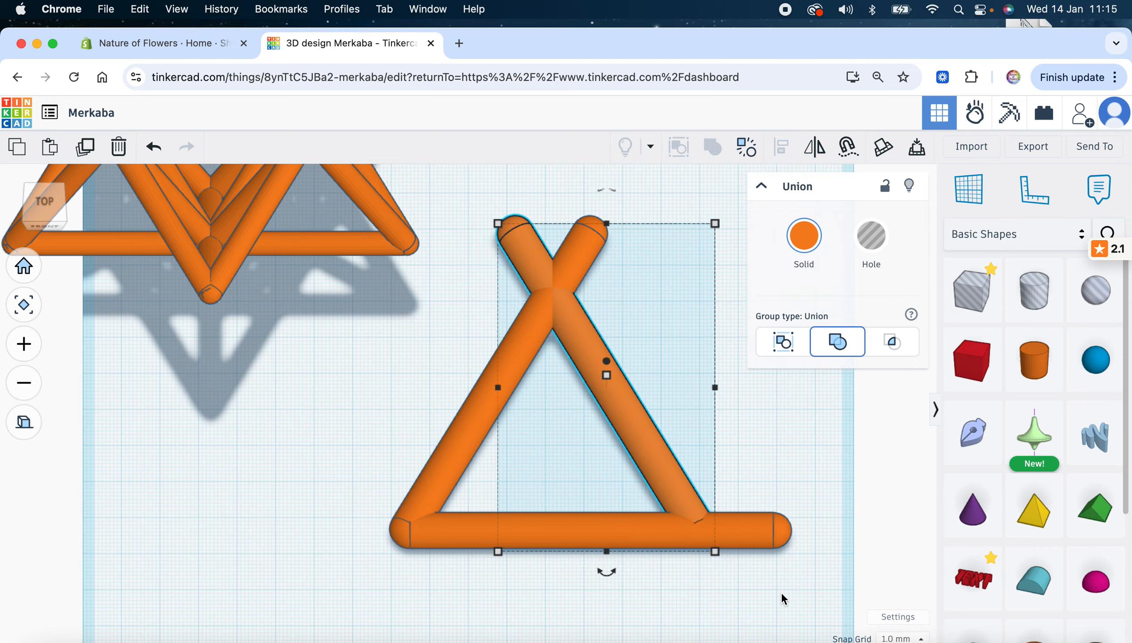
key(Right)
key(Right)
key(Right)
key(Right)
key(Right)
key(Right)
key(Right)
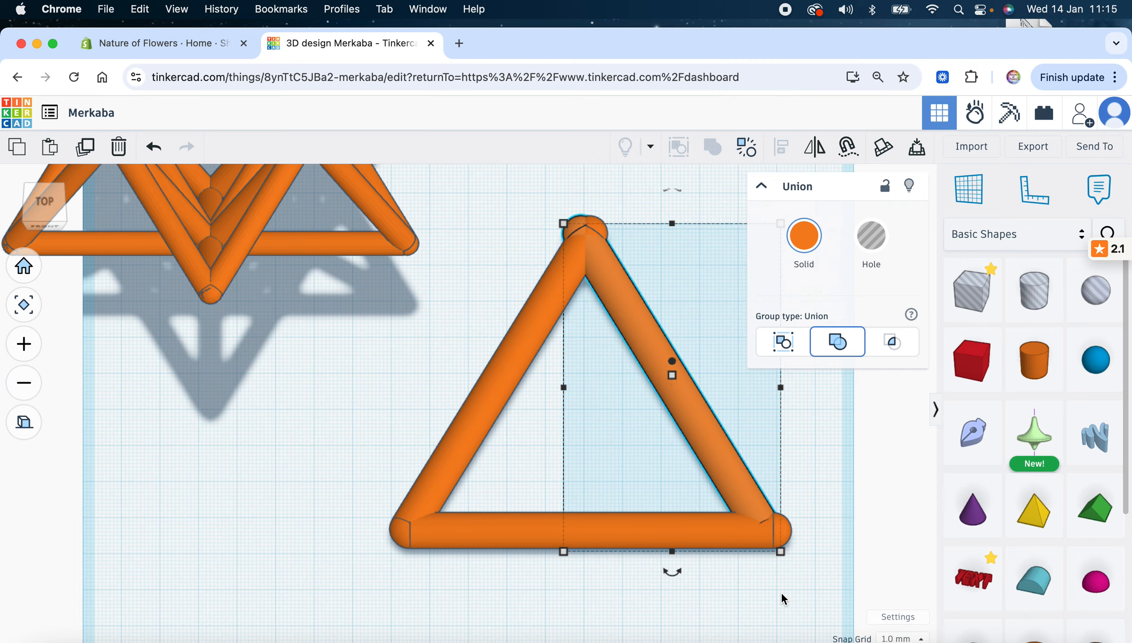
key(Right)
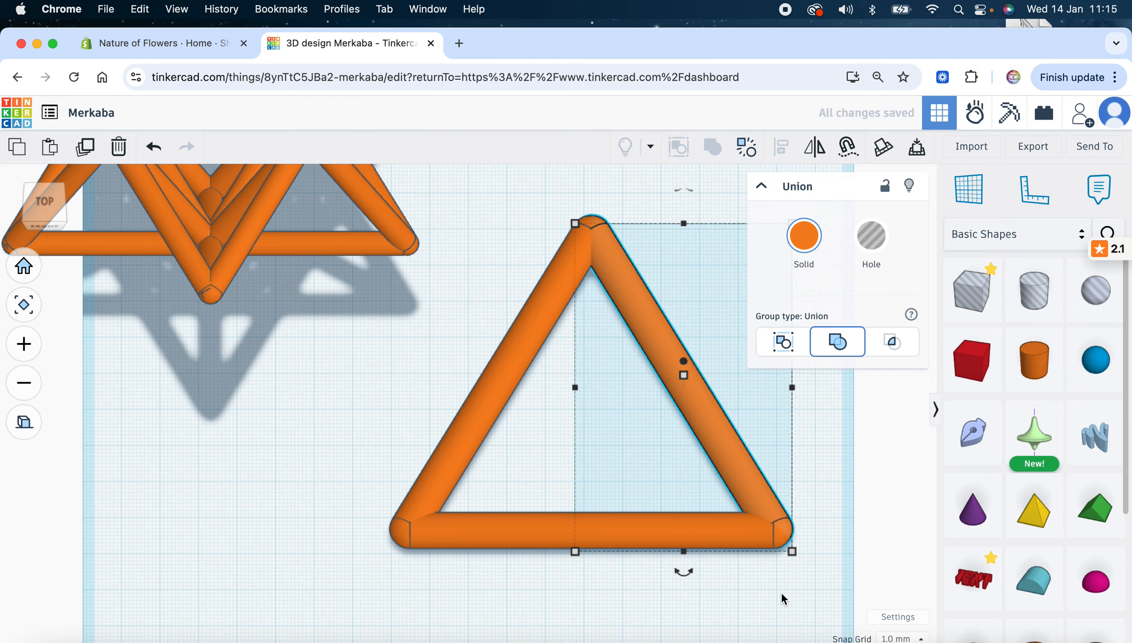
click(322, 420)
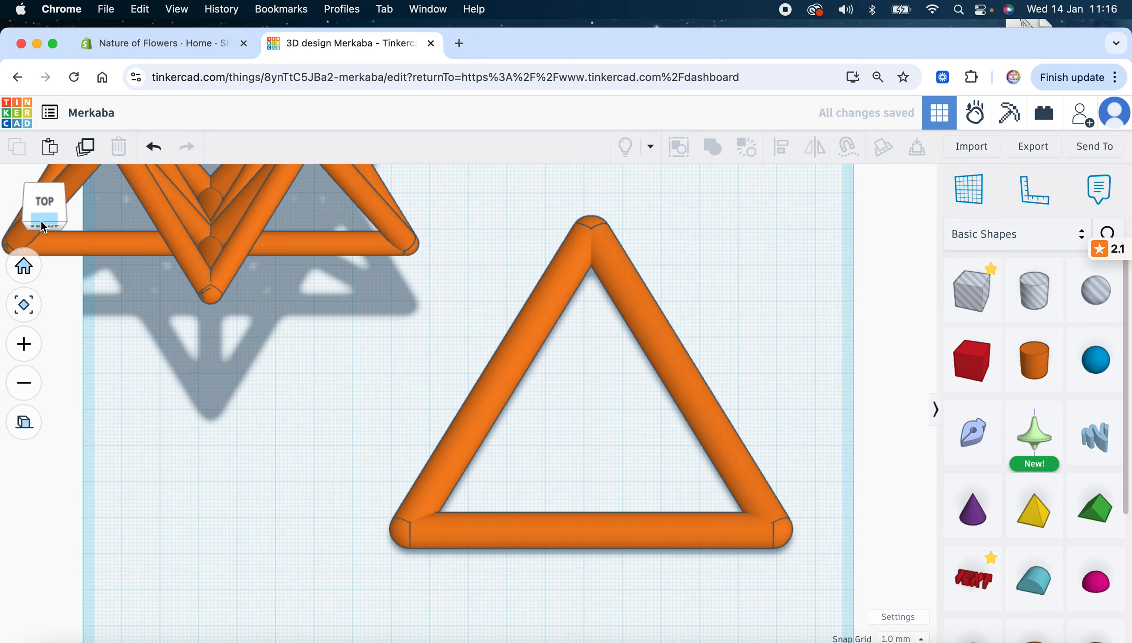
Group the three triangle struts into a single triangle shape
drag(486, 205, 776, 607)
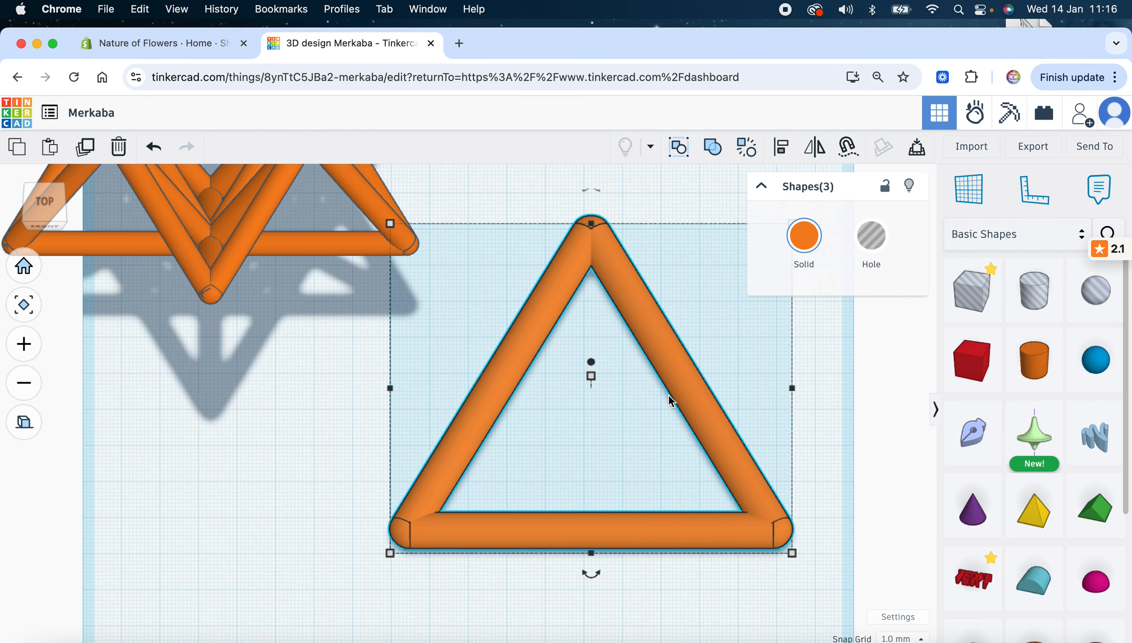
click(715, 148)
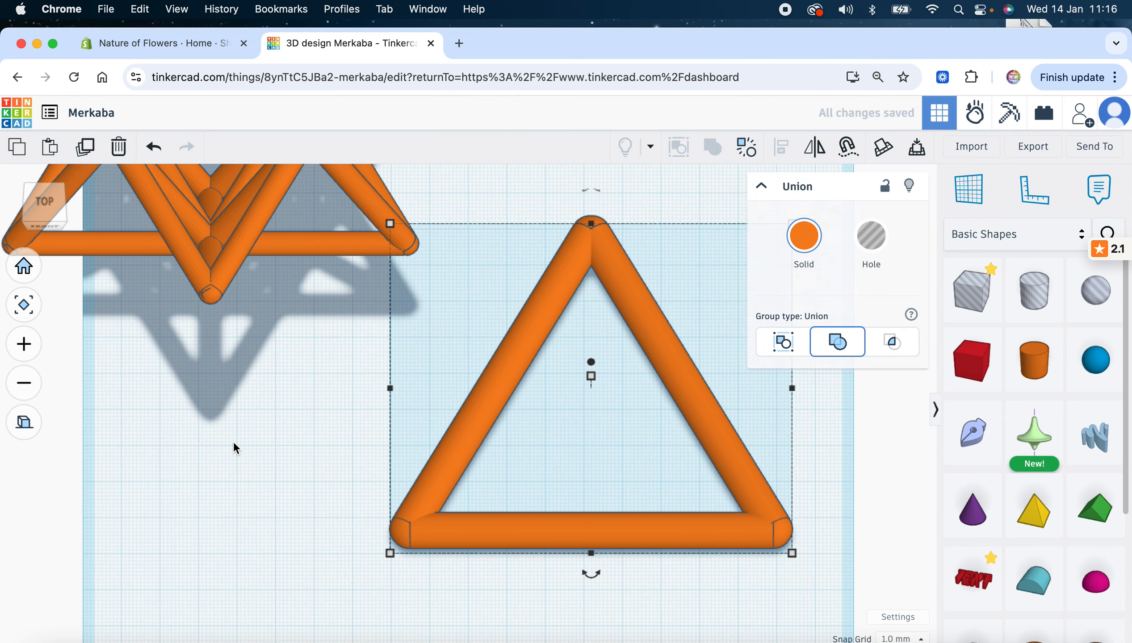
click(234, 441)
Move the finished Merkaba star further left and down, out of the way
drag(45, 221, 70, 209)
click(477, 401)
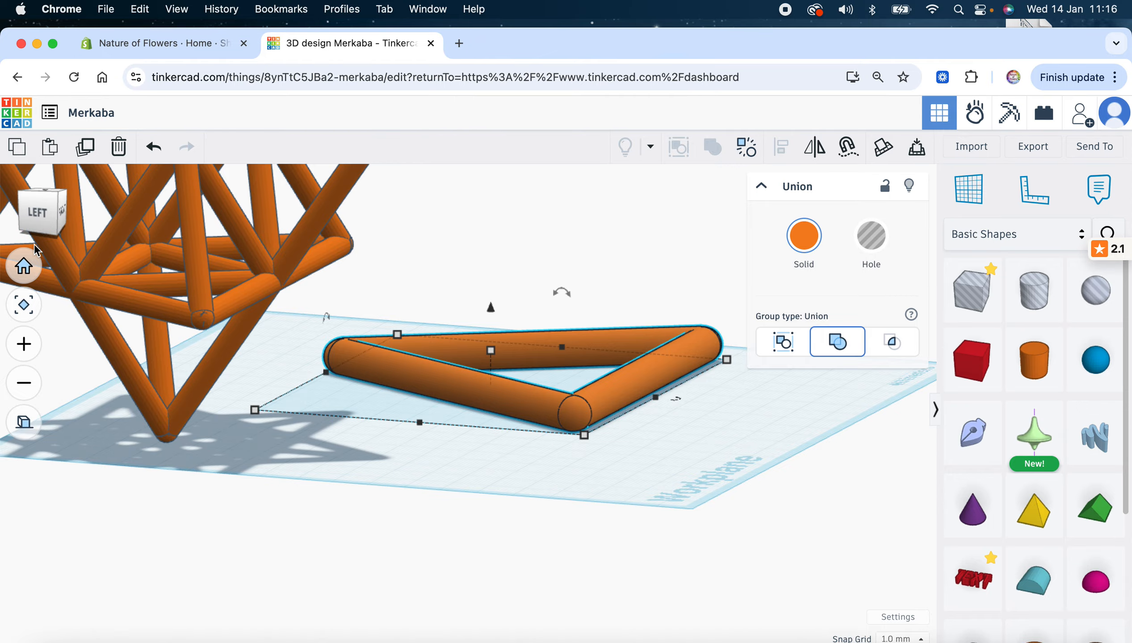
mouse_move(40, 220)
mouse_down()
mouse_move(51, 237)
mouse_move(49, 217)
mouse_up()
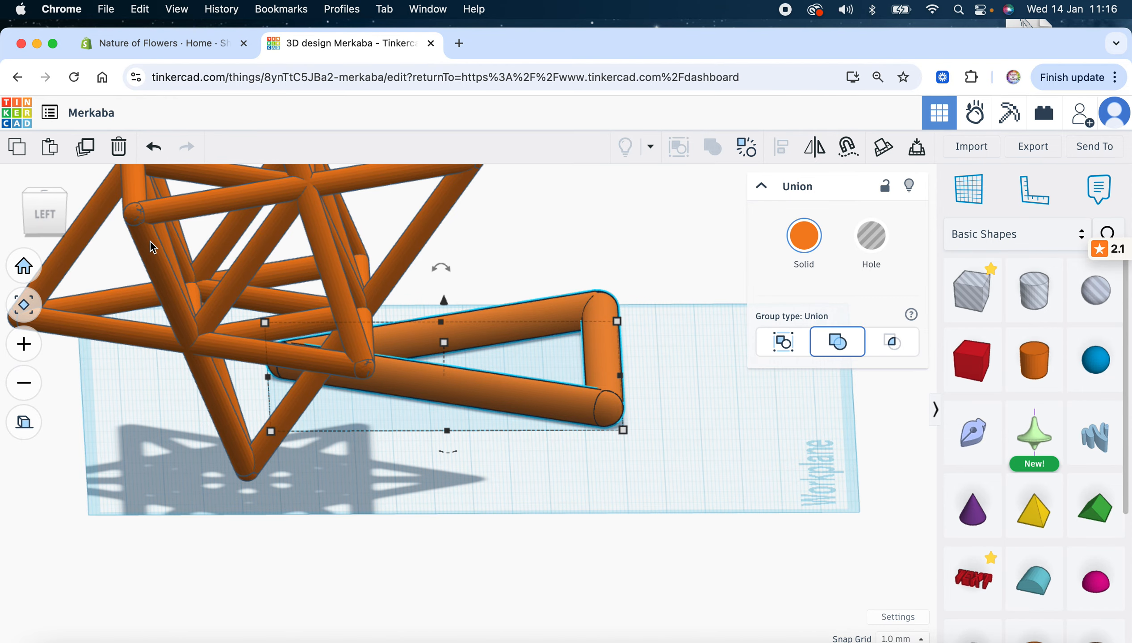
drag(149, 241, 1, 240)
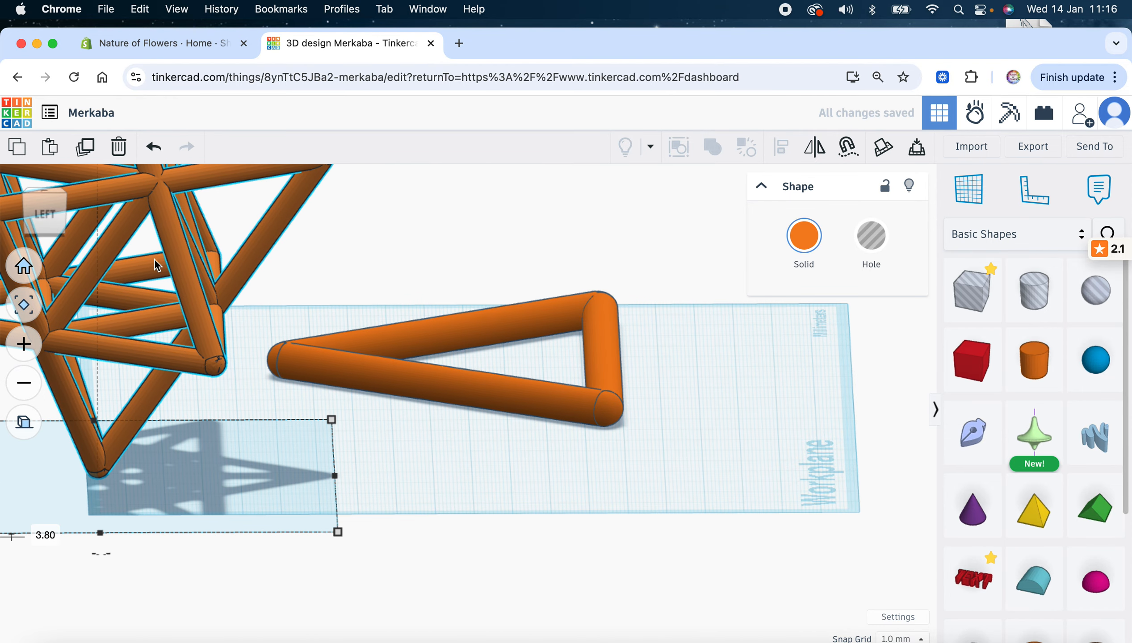
drag(102, 252, 2, 269)
From the left view, tilt the grouped triangle roughly 56° up off the workplane
click(413, 375)
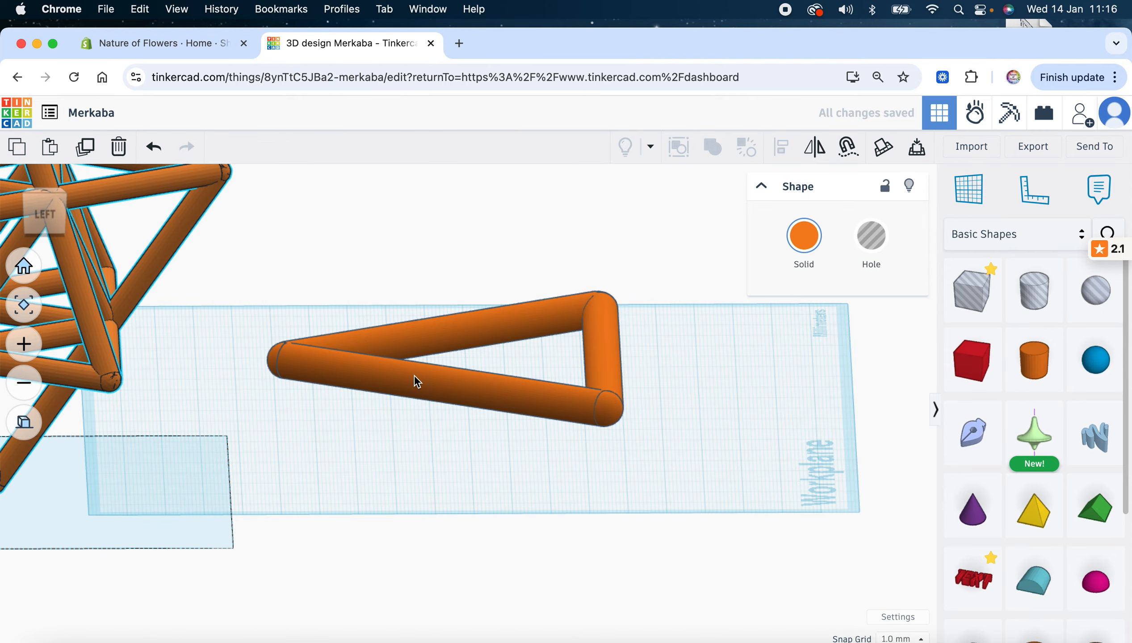
click(46, 215)
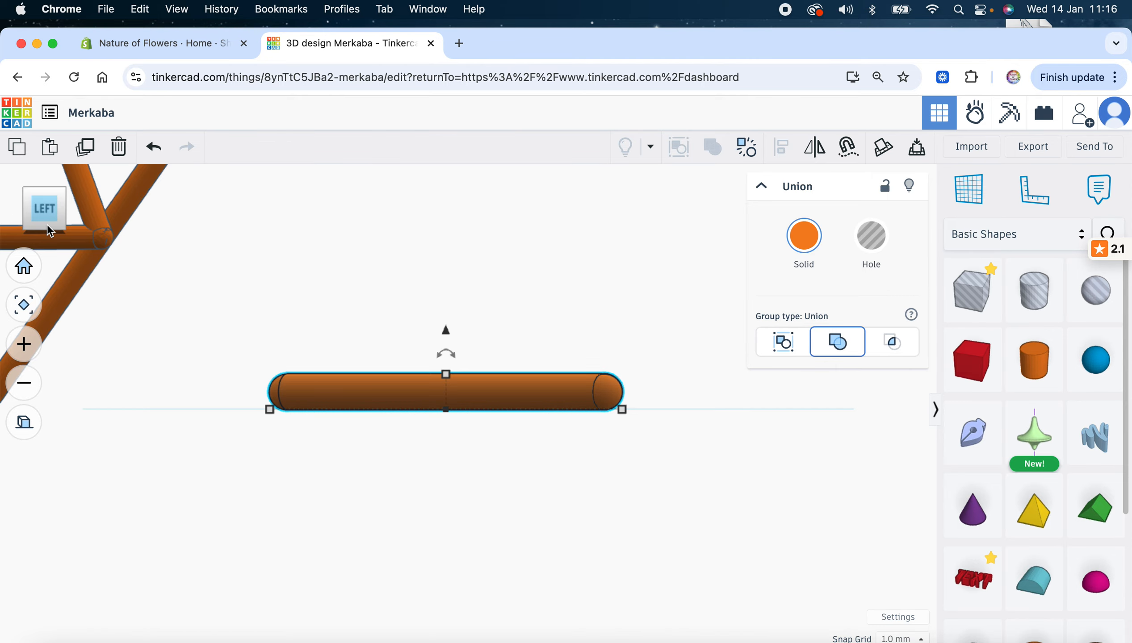
drag(451, 354, 341, 315)
Lower the tilted triangle 5 mm so its bottom edge rests on the workplane (elevation 0.00)
drag(53, 206, 53, 213)
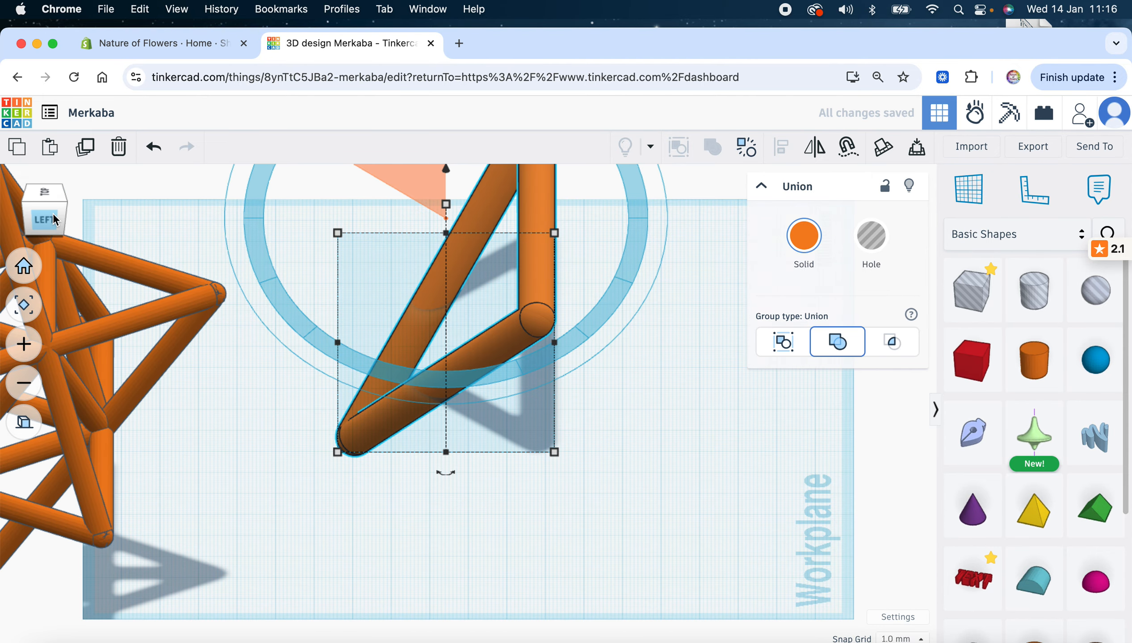
click(53, 213)
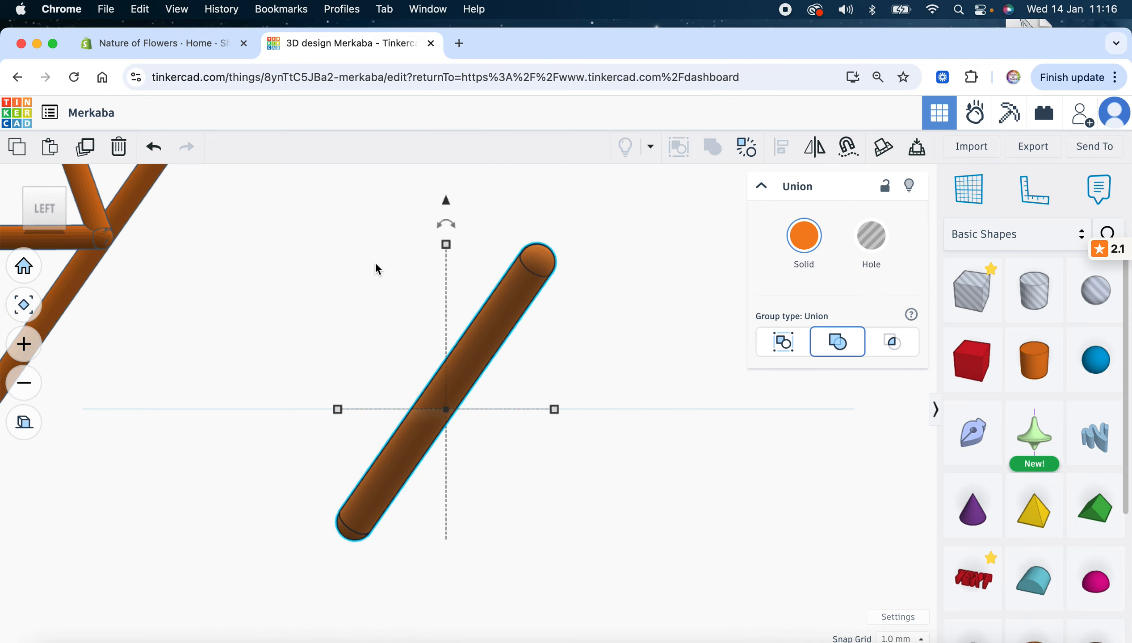
drag(448, 203, 456, 69)
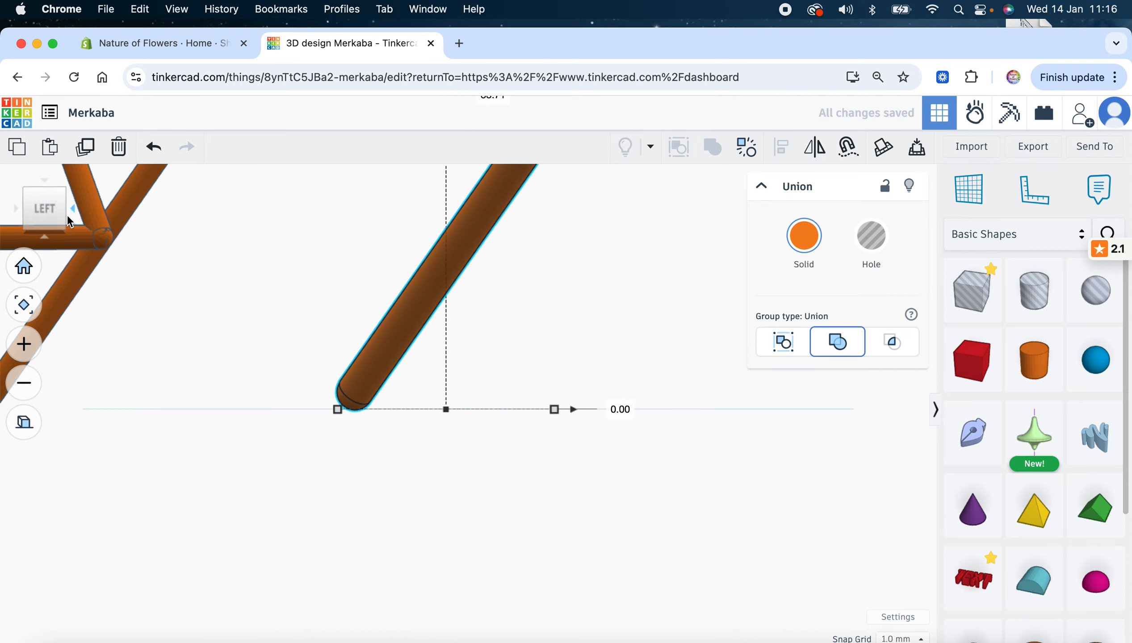
click(25, 267)
click(47, 229)
drag(52, 213, 82, 206)
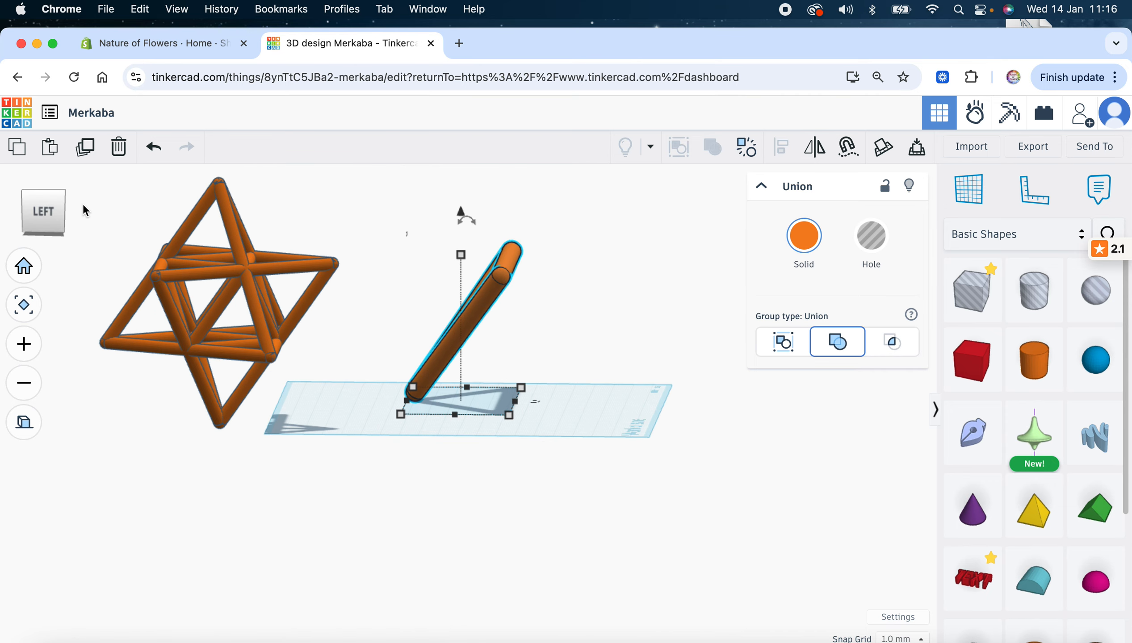
Mirror the tilted triangle group horizontally so the copies stand as a tetrahedron frame
click(46, 214)
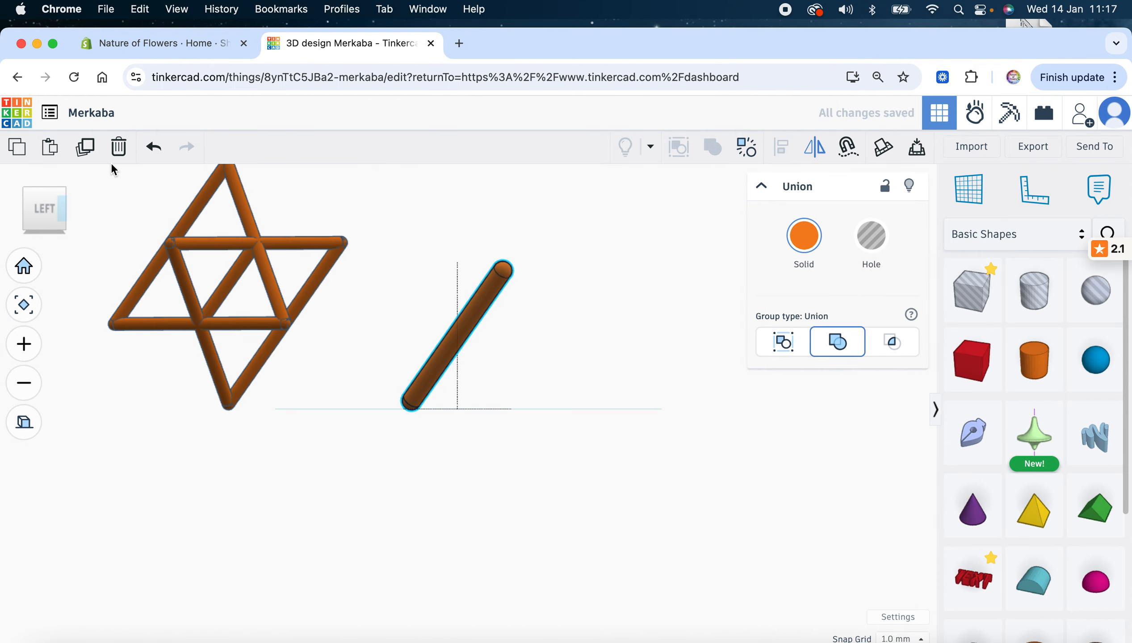
click(45, 190)
click(469, 457)
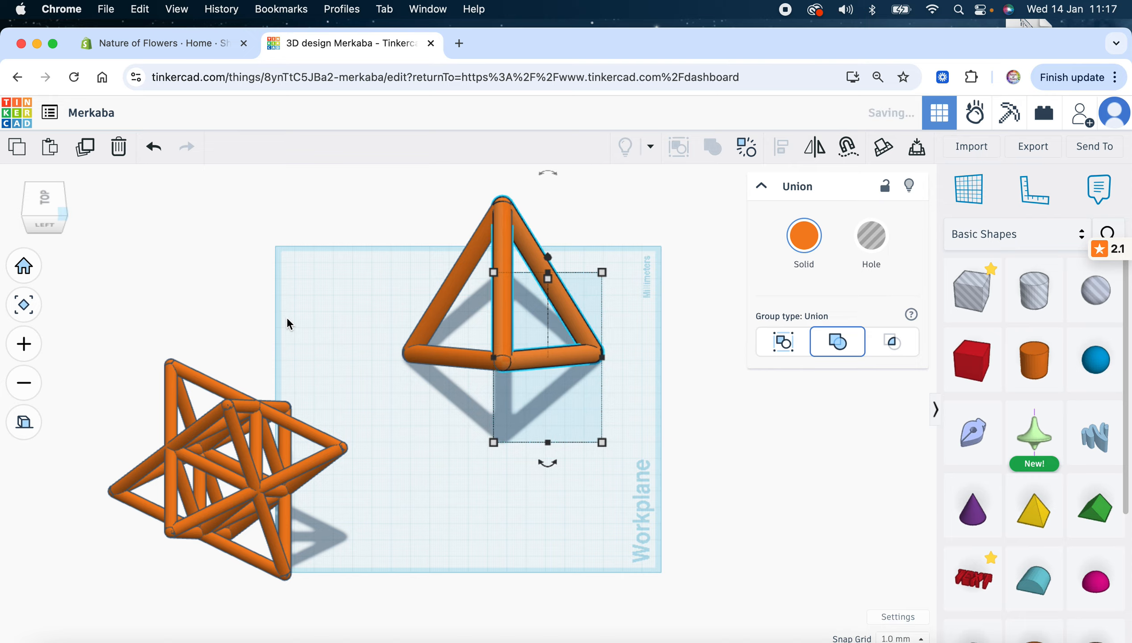
click(287, 318)
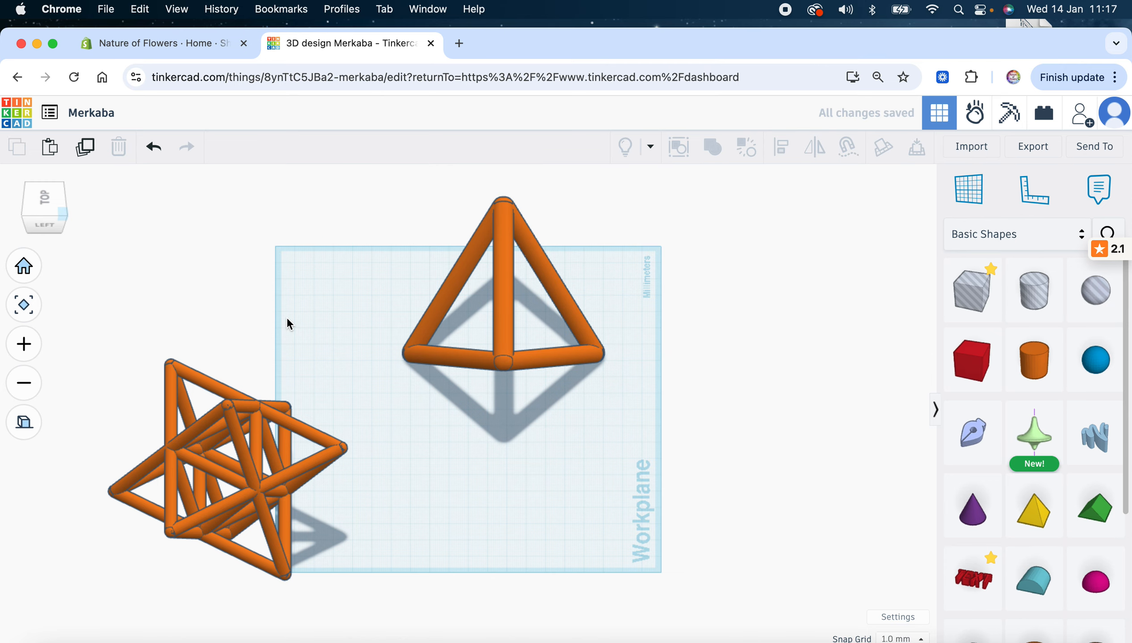
mouse_move(47, 207)
mouse_down()
mouse_move(31, 223)
mouse_move(42, 218)
mouse_up()
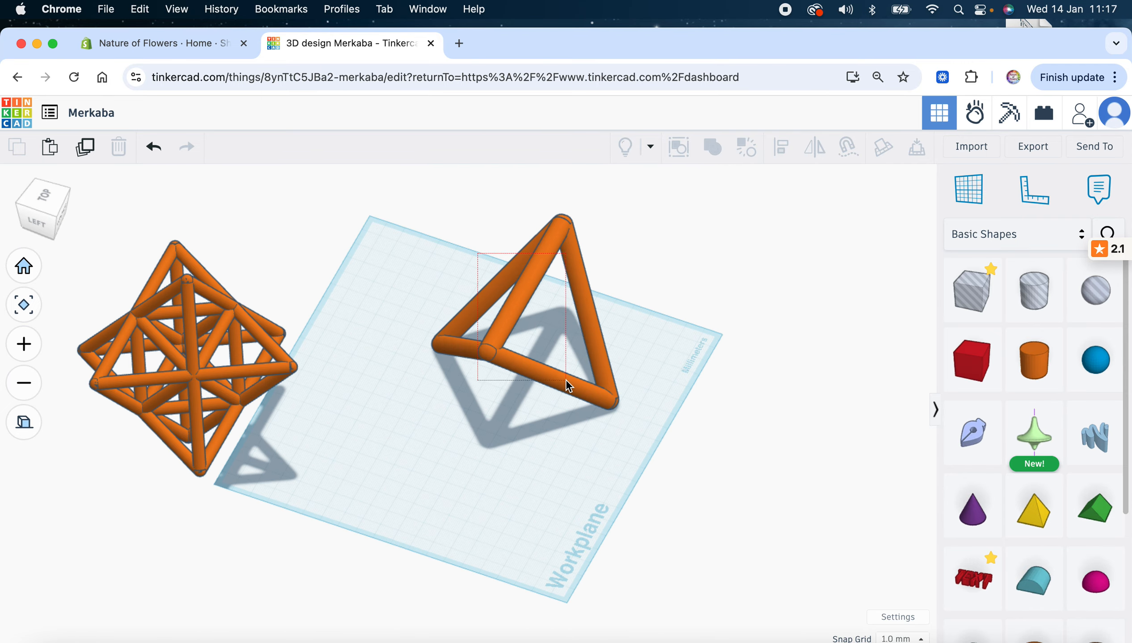
Group the pyramid frame's two pieces into one union
drag(565, 381, 567, 381)
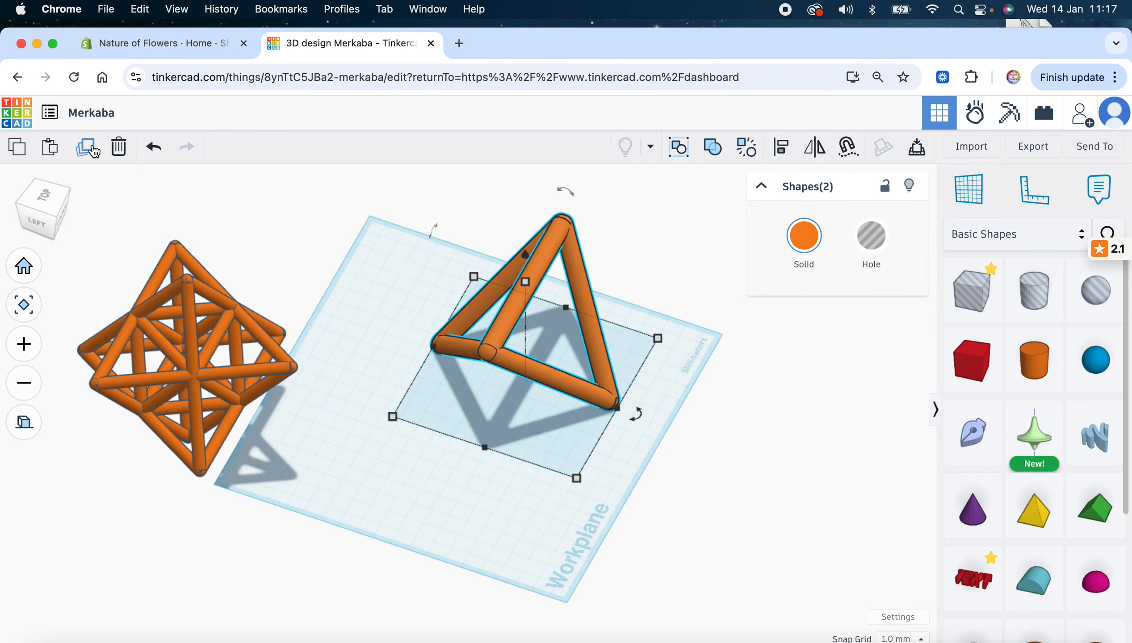
click(717, 150)
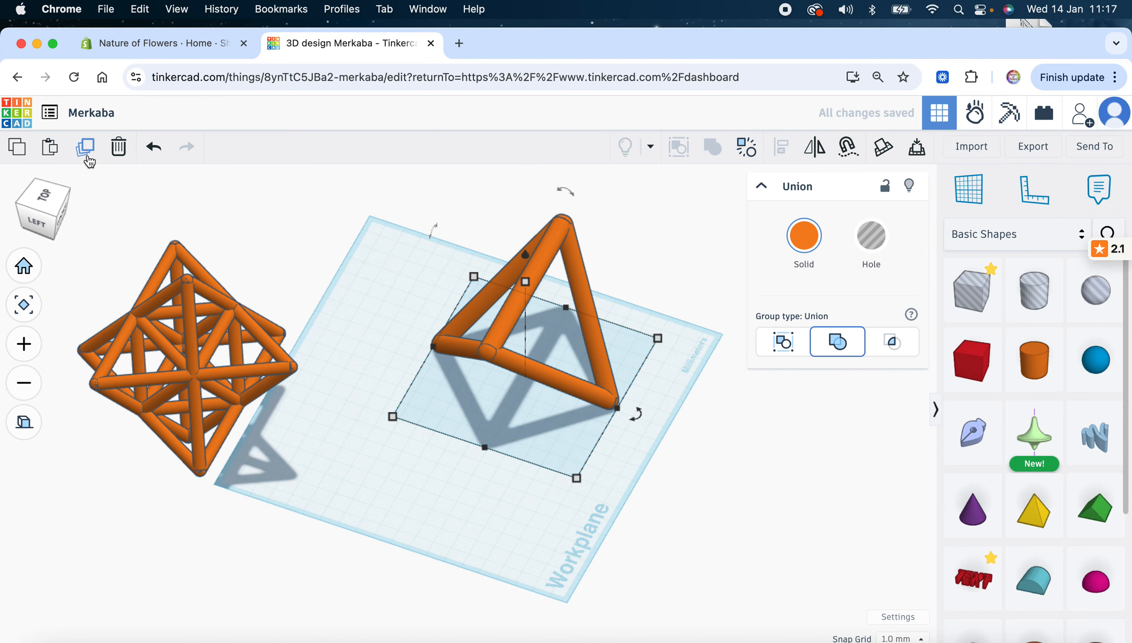
click(59, 210)
drag(57, 206, 47, 215)
Flip the grouped frame vertically and rotate it 90° on the workplane
click(817, 149)
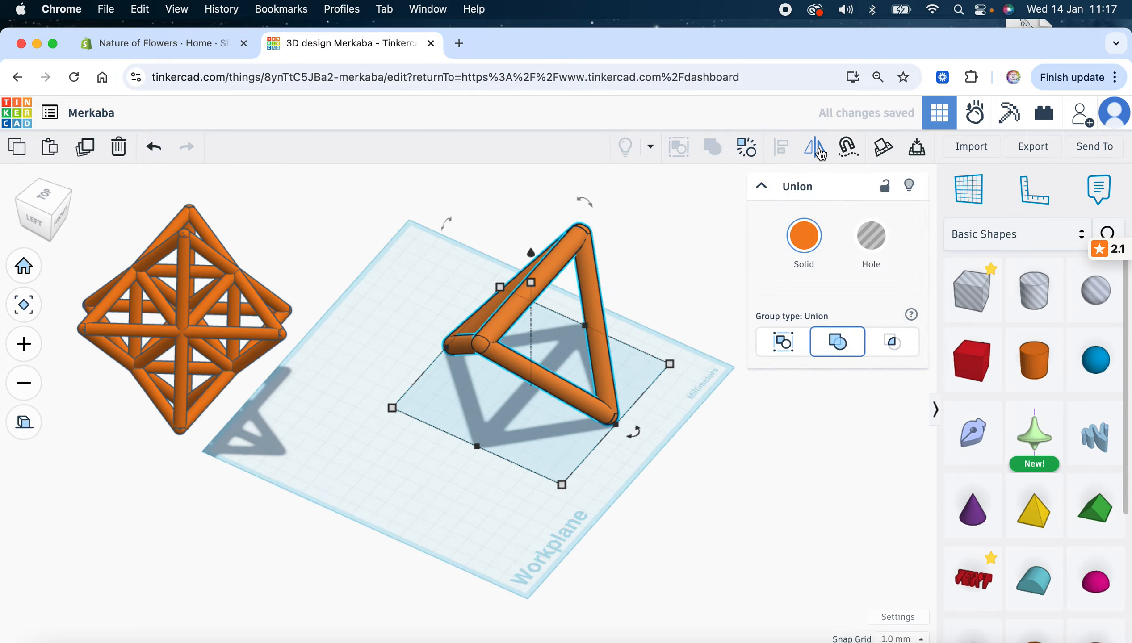
click(681, 297)
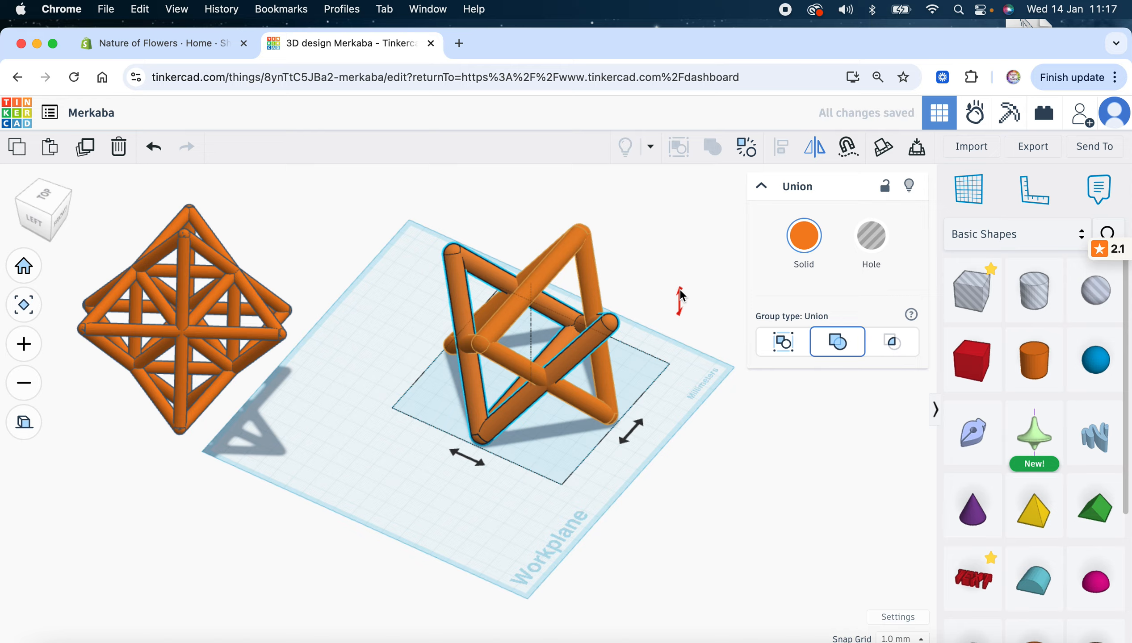
click(504, 416)
drag(631, 432, 457, 461)
click(429, 460)
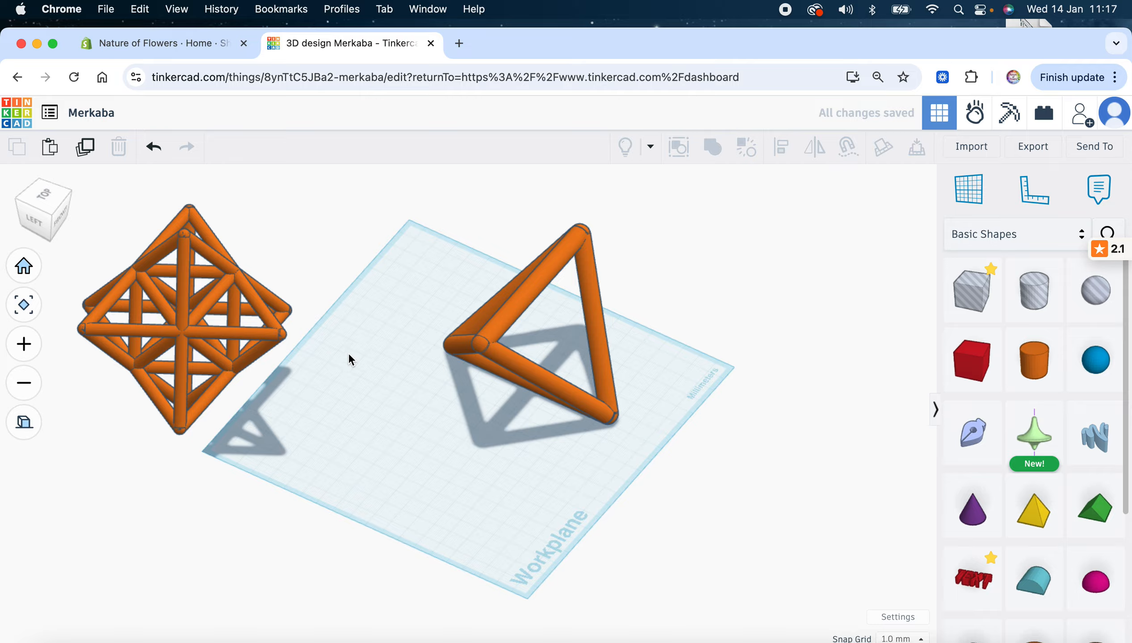
drag(51, 219, 158, 216)
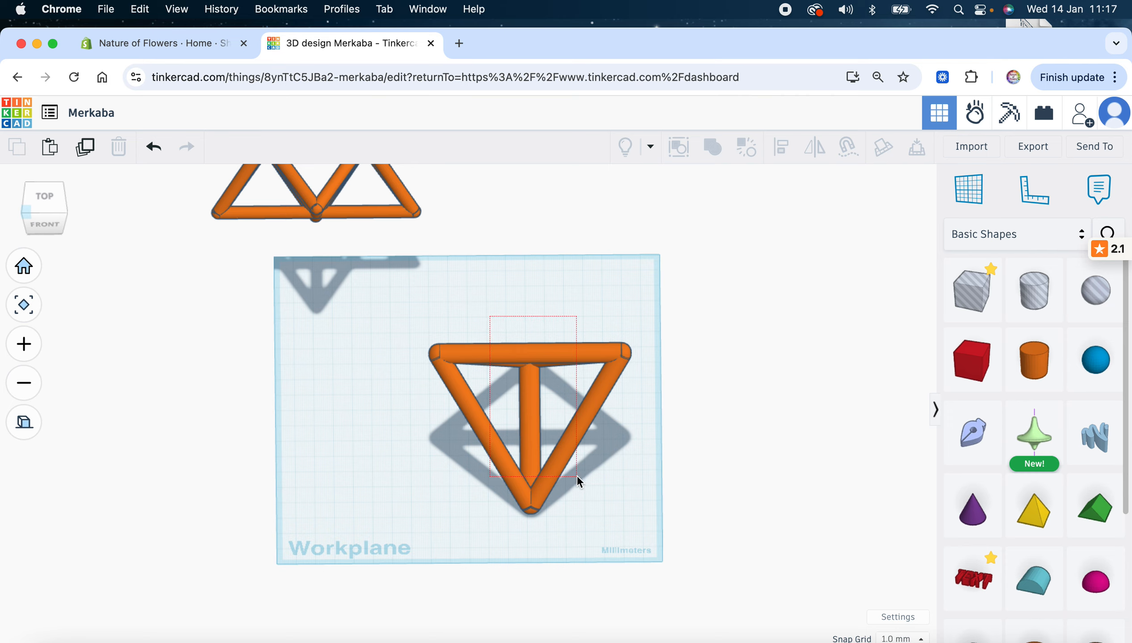
Group the frame's two shapes and move the group left and up on the workplane
drag(576, 475, 576, 476)
click(712, 148)
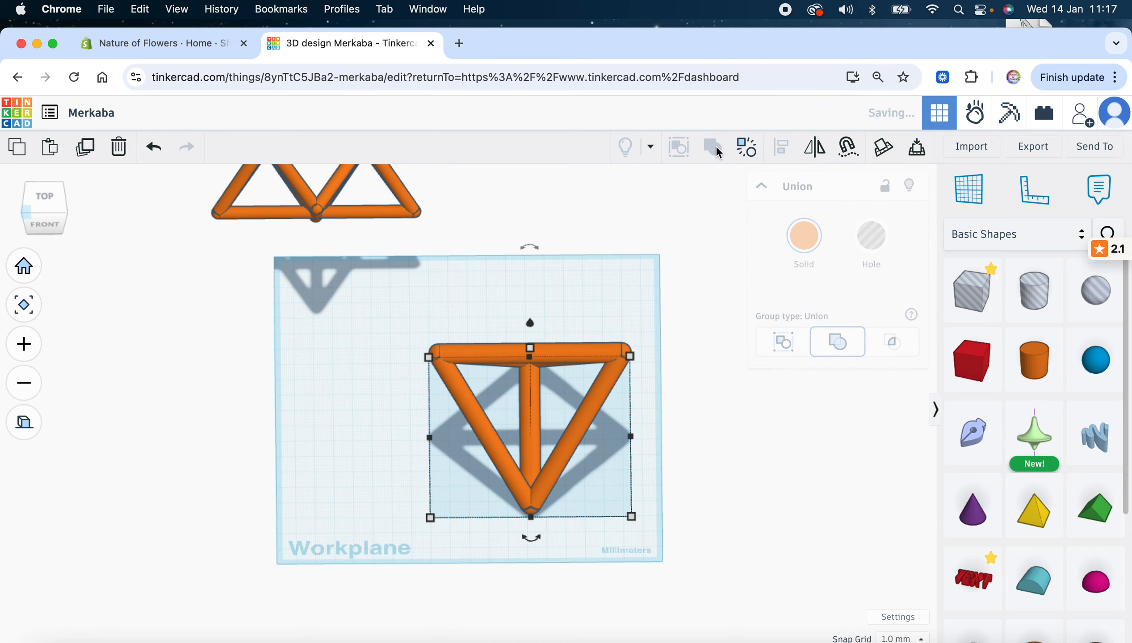
drag(574, 347, 427, 317)
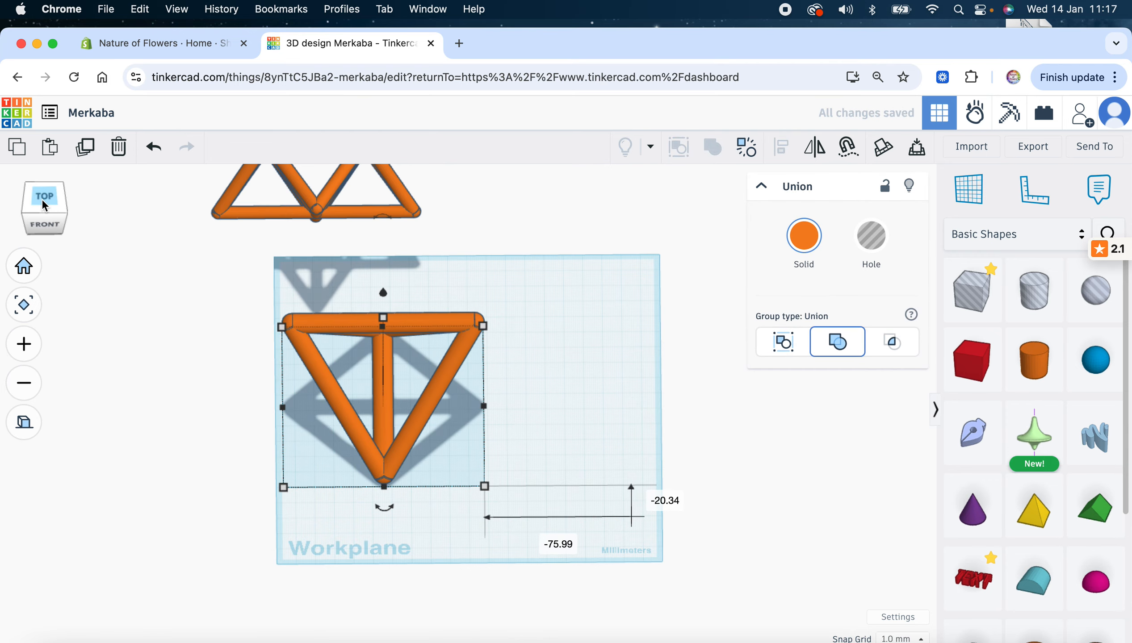
click(42, 199)
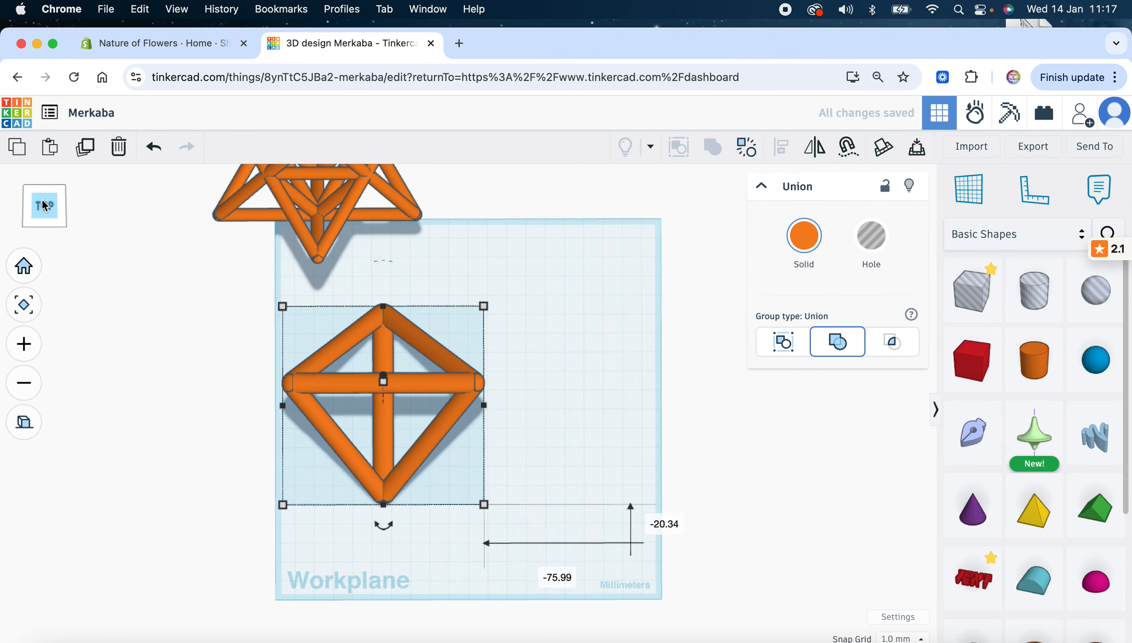
Duplicate the diamond frame and nudge the copy right until it touches the original
click(83, 149)
key(Right)
key(Right)
key(Right)
key(Right)
key(Right)
key(Right)
key(Right)
key(Right)
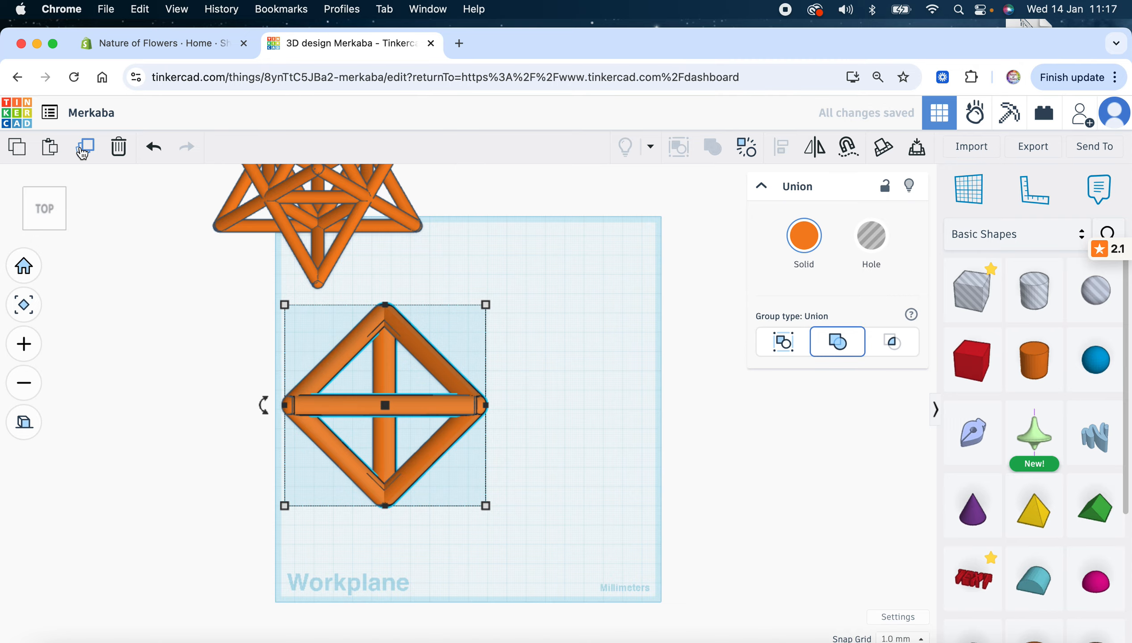
key(Right)
key(Right)
key(Right)
key(Right)
key(Right)
key(Right)
key(Right)
key(Right)
key(Right)
key(Right)
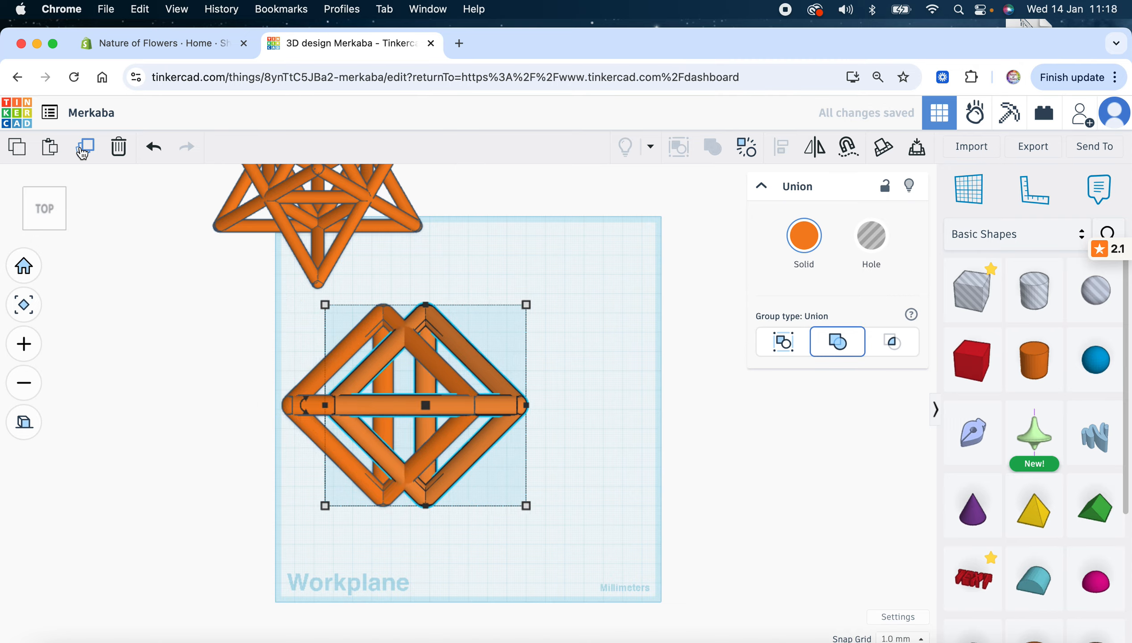
key(Right)
key(Right)
key(Right)
key(Right)
key(Right)
key(Right)
key(Right)
key(Right)
key(Right)
key(Right)
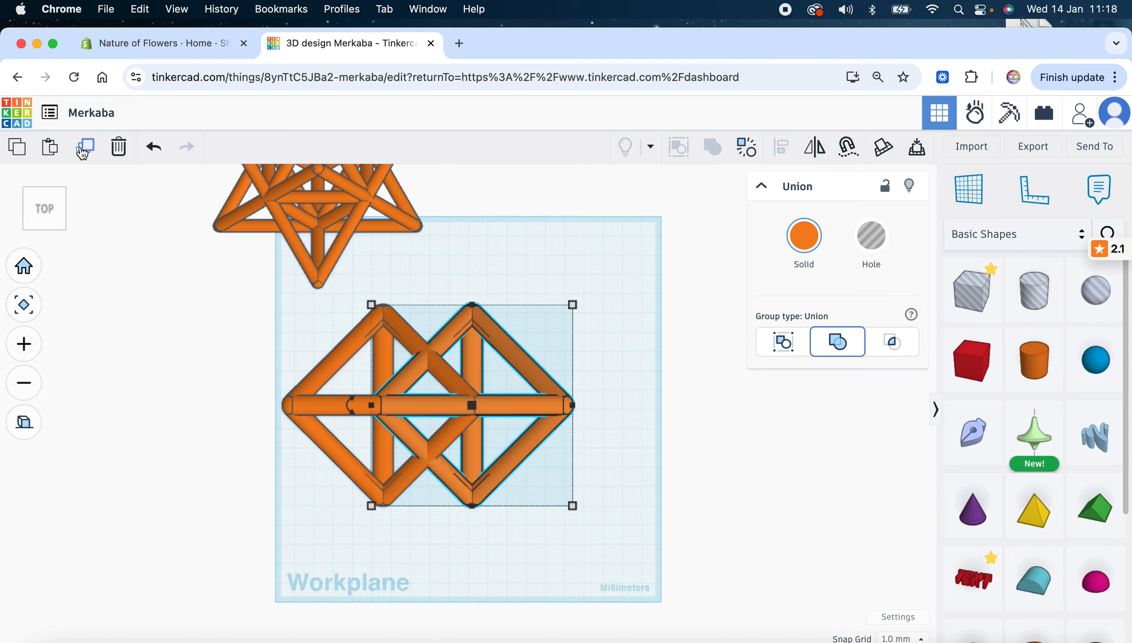
key(Right)
key(Right)
key(Right)
key(Right)
key(Right)
key(Right)
key(Right)
key(Right)
key(Right)
key(Right)
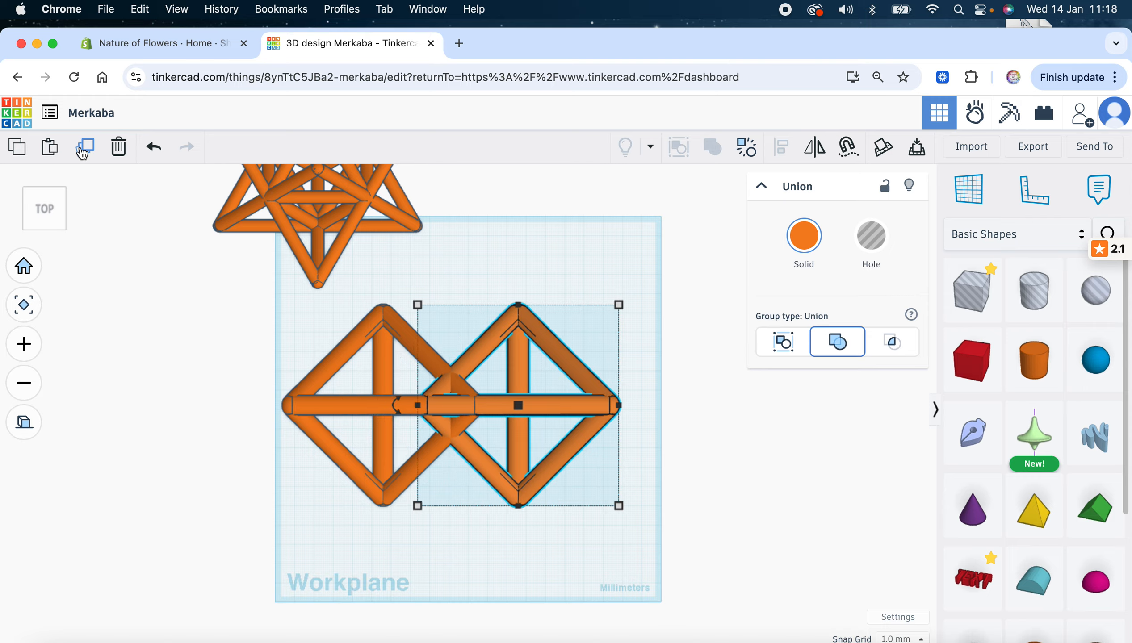
key(Right)
key(Right)
key(Right)
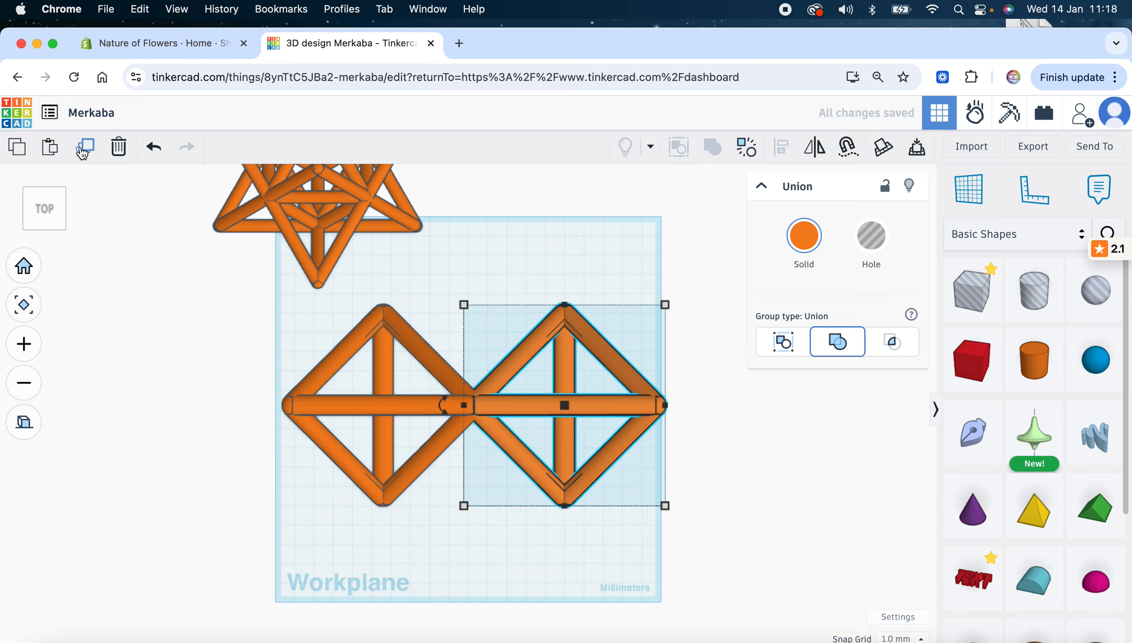
key(Right)
key(Left)
Duplicate both side-by-side diamond frames and rotate the copy 90° across the originals
drag(315, 323, 611, 484)
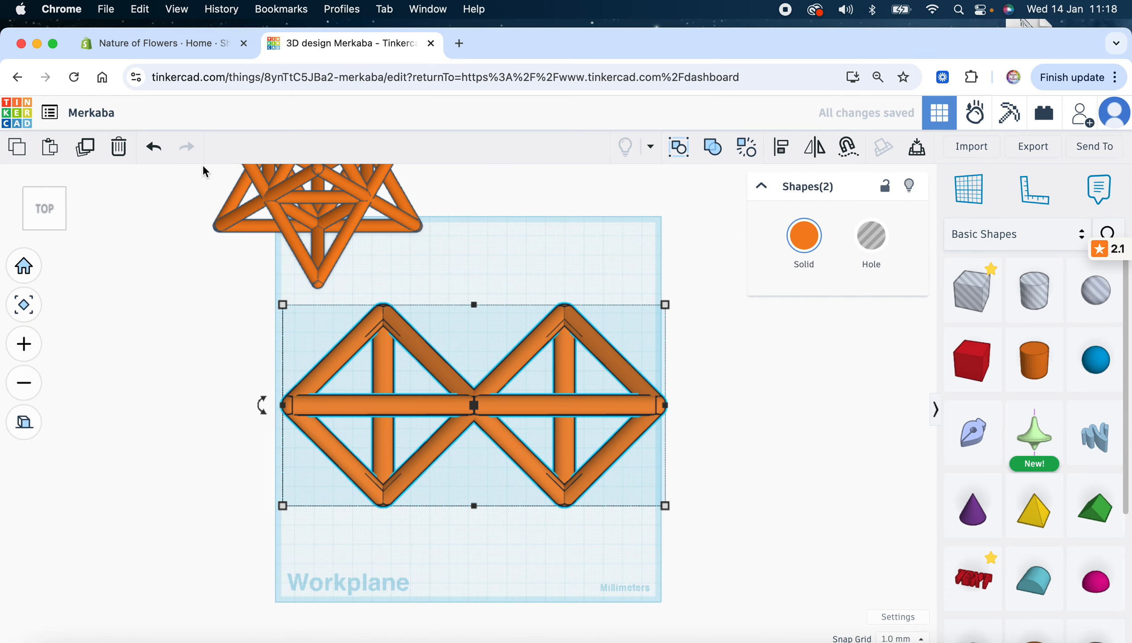
click(85, 148)
drag(260, 417, 505, 589)
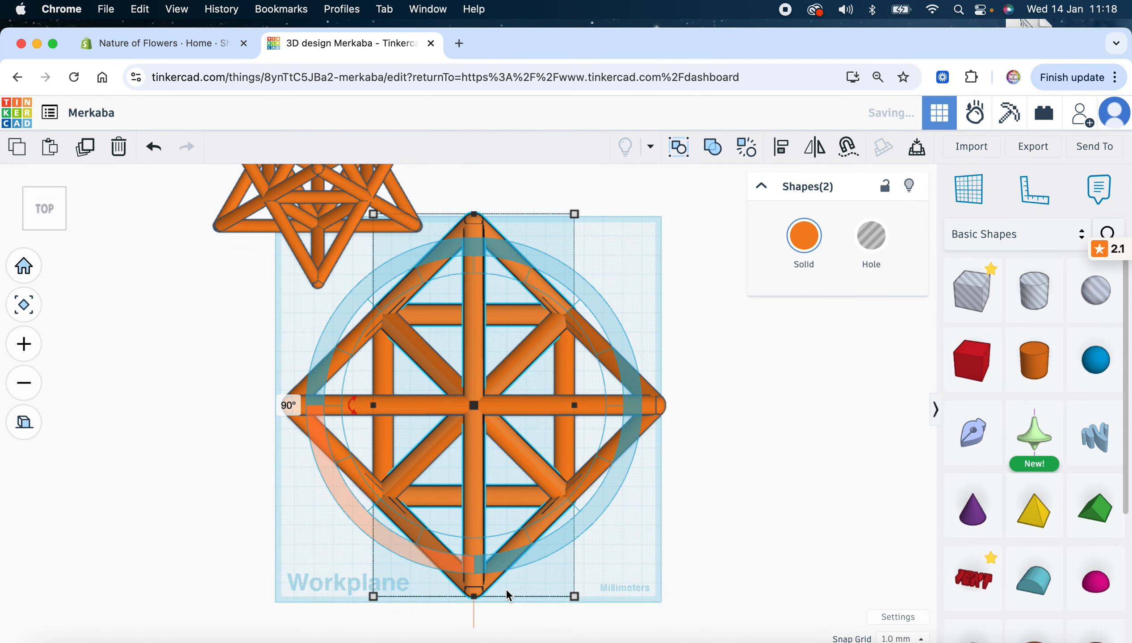
click(316, 297)
drag(46, 222, 19, 221)
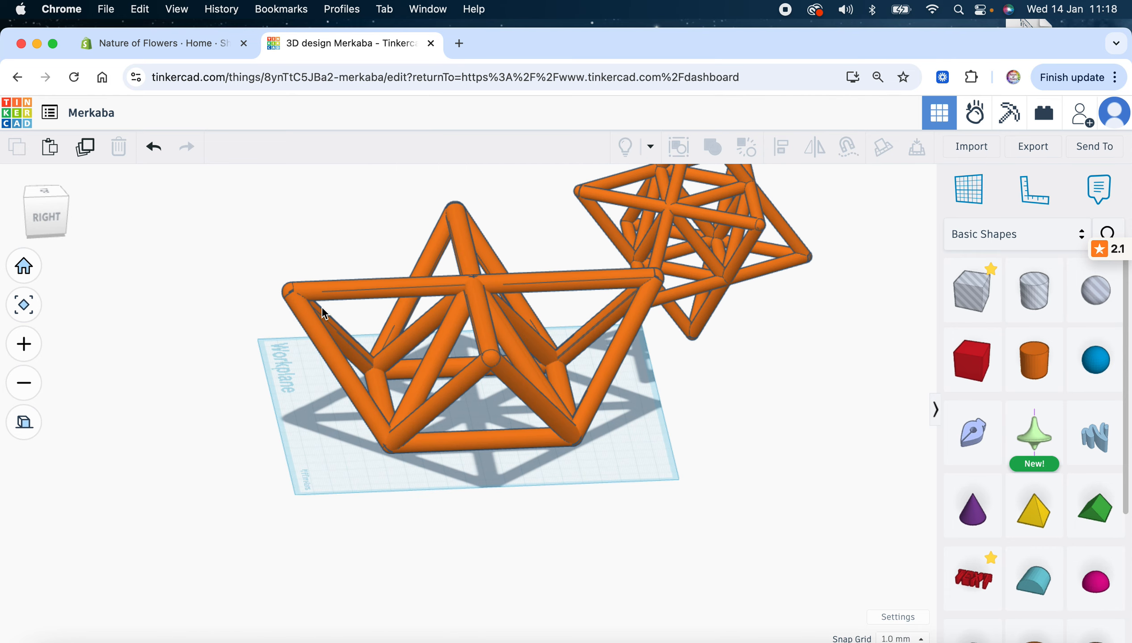
Raise the four selected frames to 67 mm above the workplane
drag(339, 240, 568, 410)
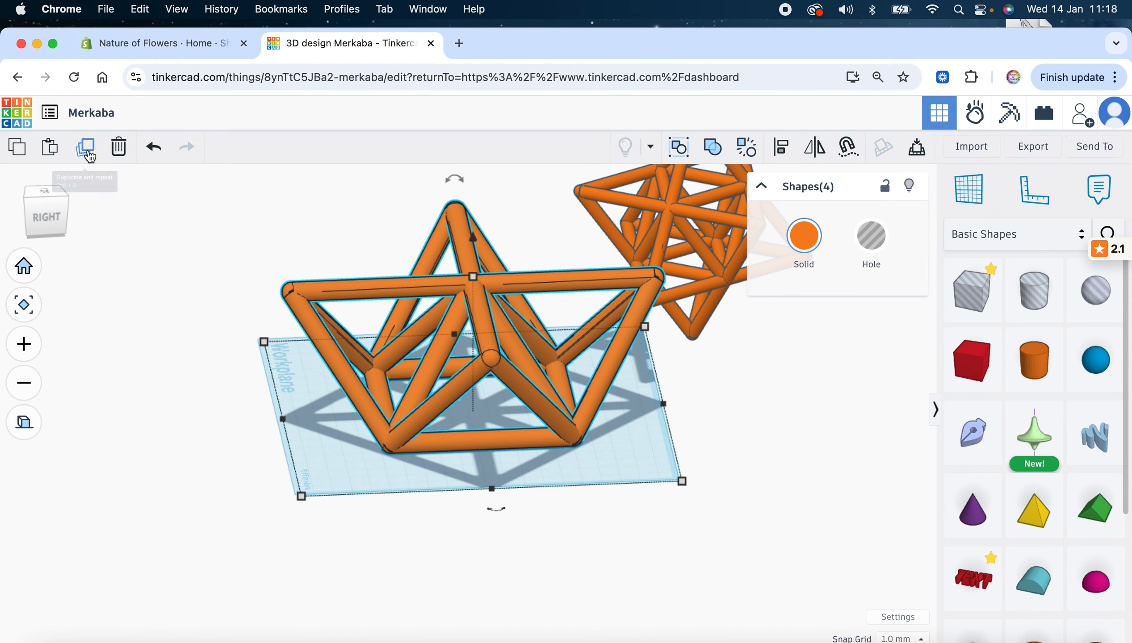
drag(46, 216, 45, 213)
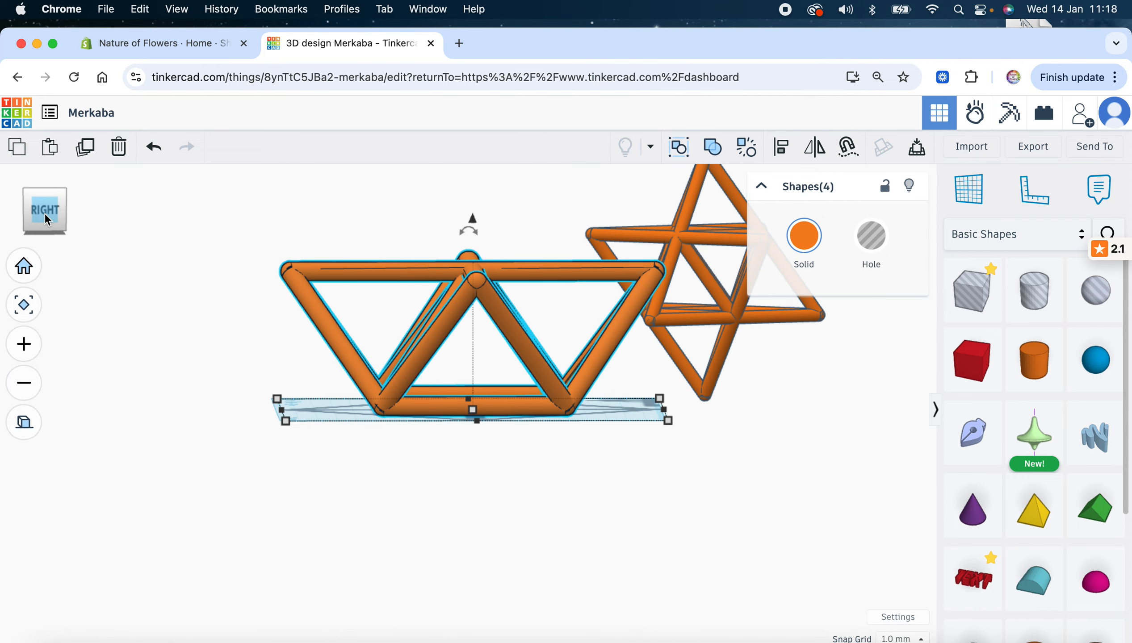
click(23, 305)
drag(468, 317, 466, 219)
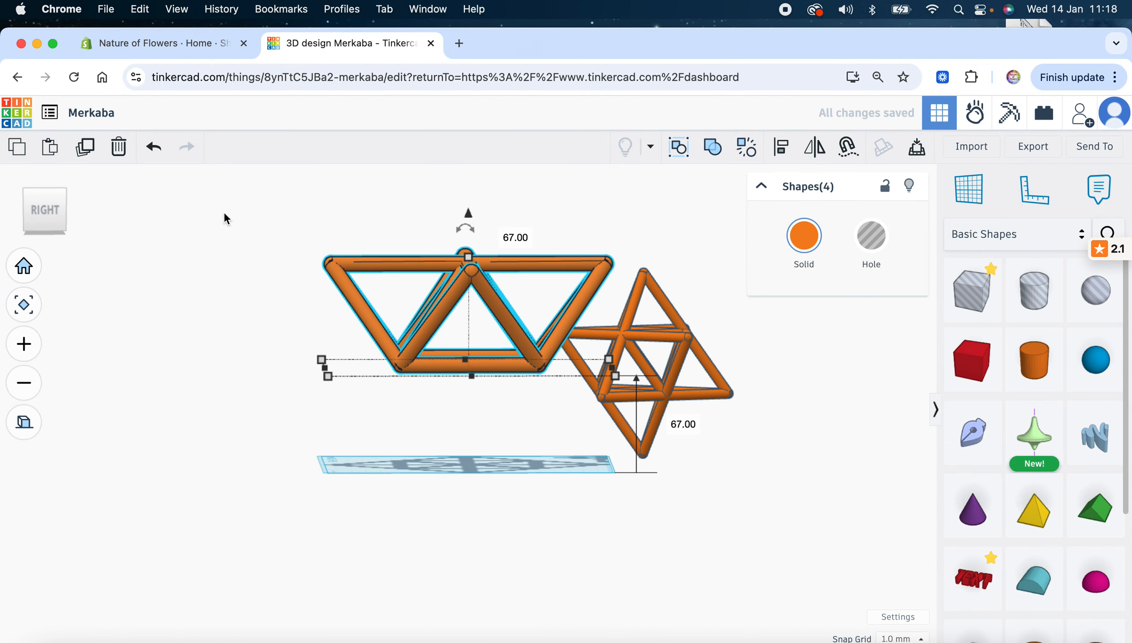
Duplicate the raised frames, lower the copy beneath them, and mirror it upside down
click(93, 150)
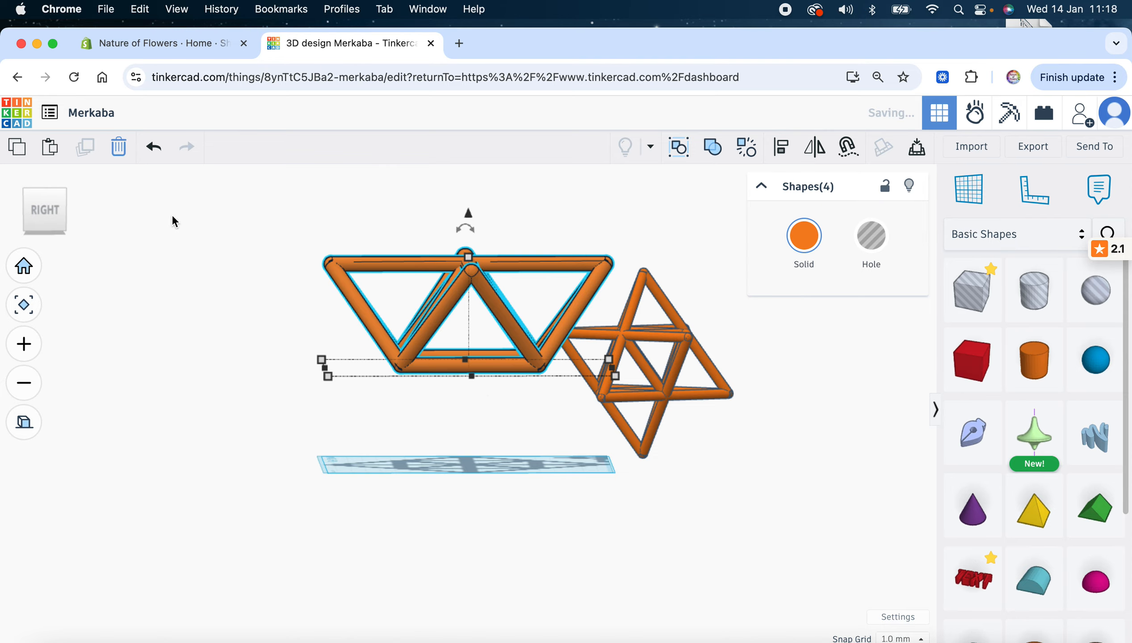
drag(467, 218, 463, 316)
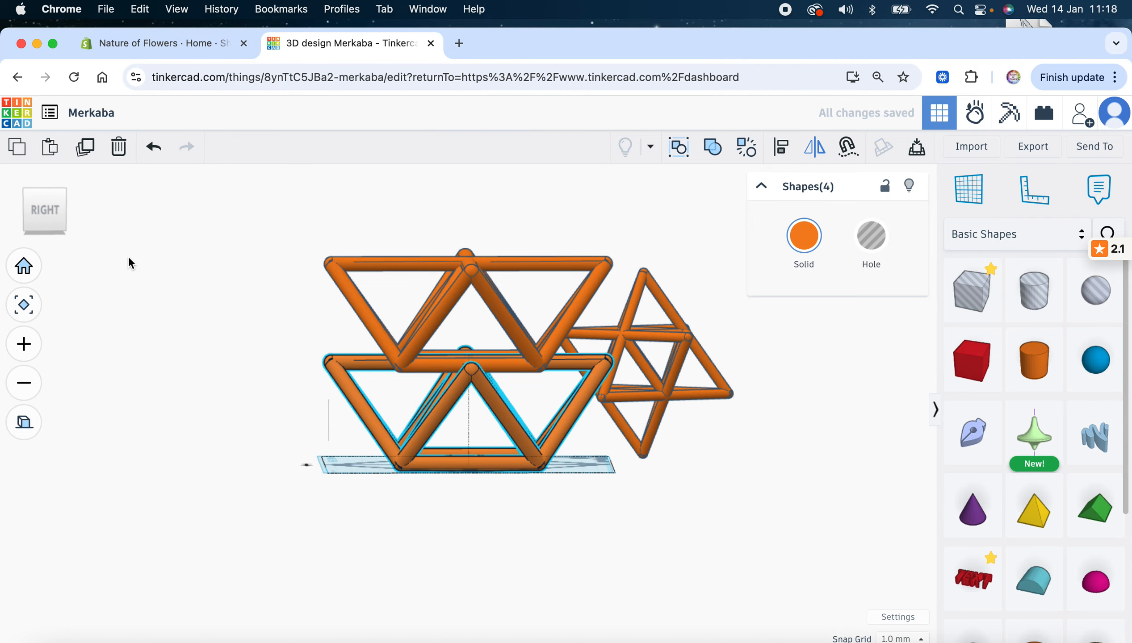
drag(50, 217, 62, 219)
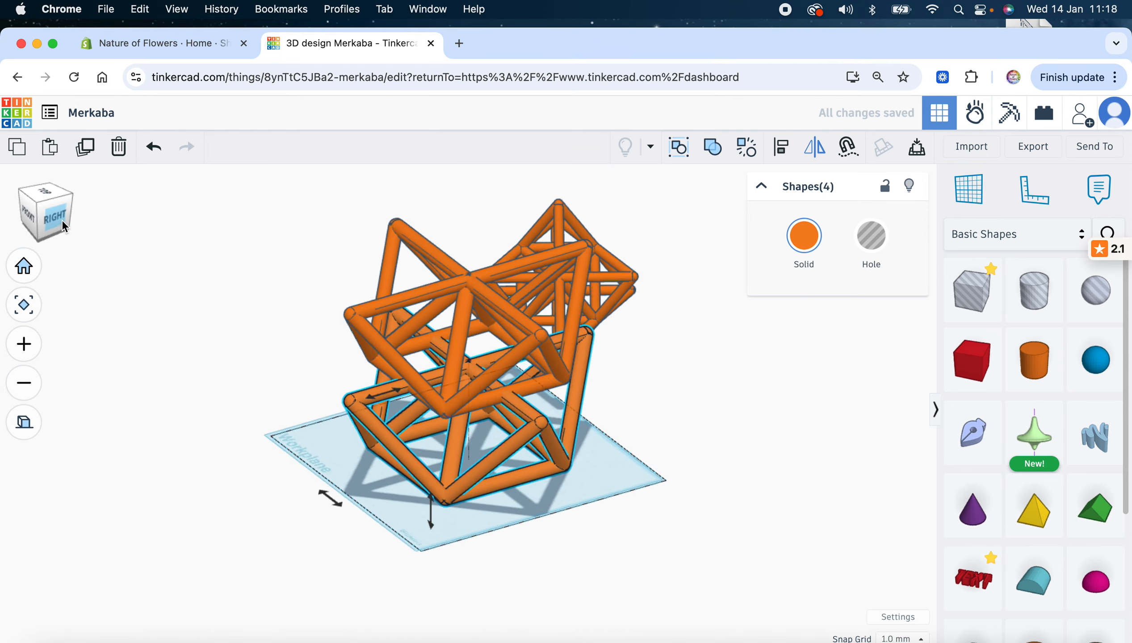
click(455, 484)
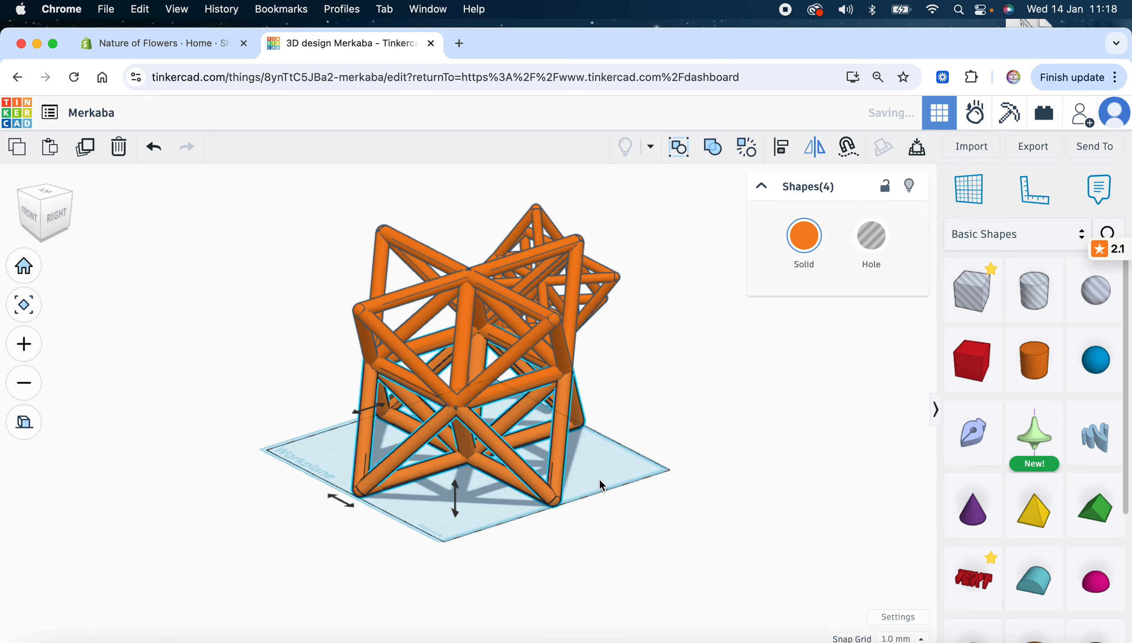
click(610, 483)
mouse_move(56, 212)
mouse_down()
mouse_move(96, 206)
mouse_move(69, 209)
mouse_up()
click(68, 209)
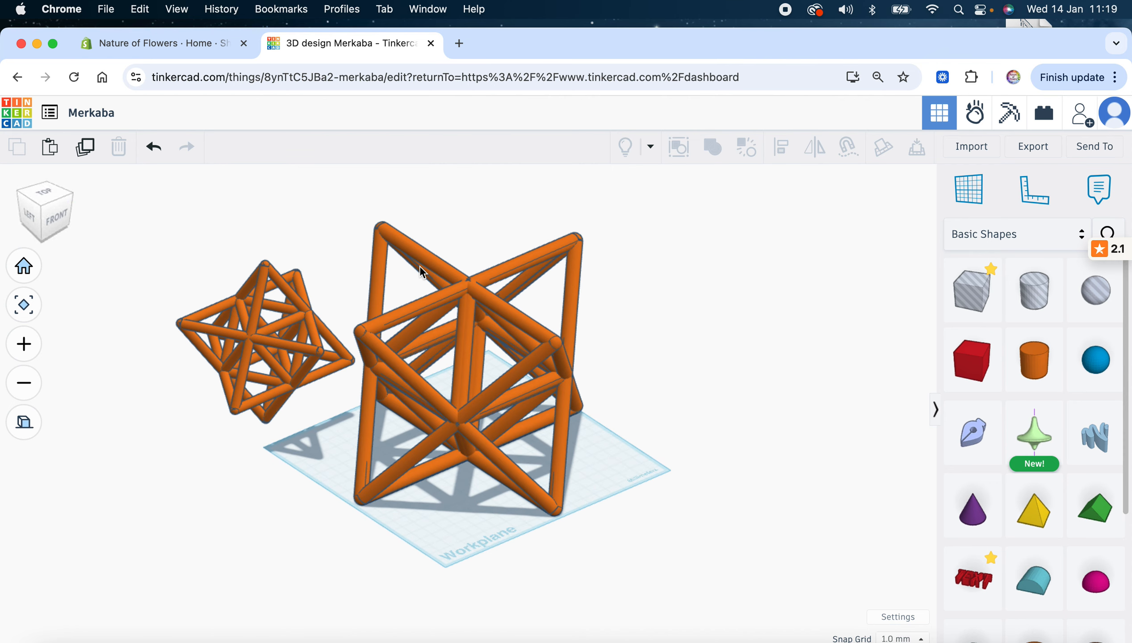
Remove the smaller Merkaba copy, then export the whole design as an .STL download
click(253, 342)
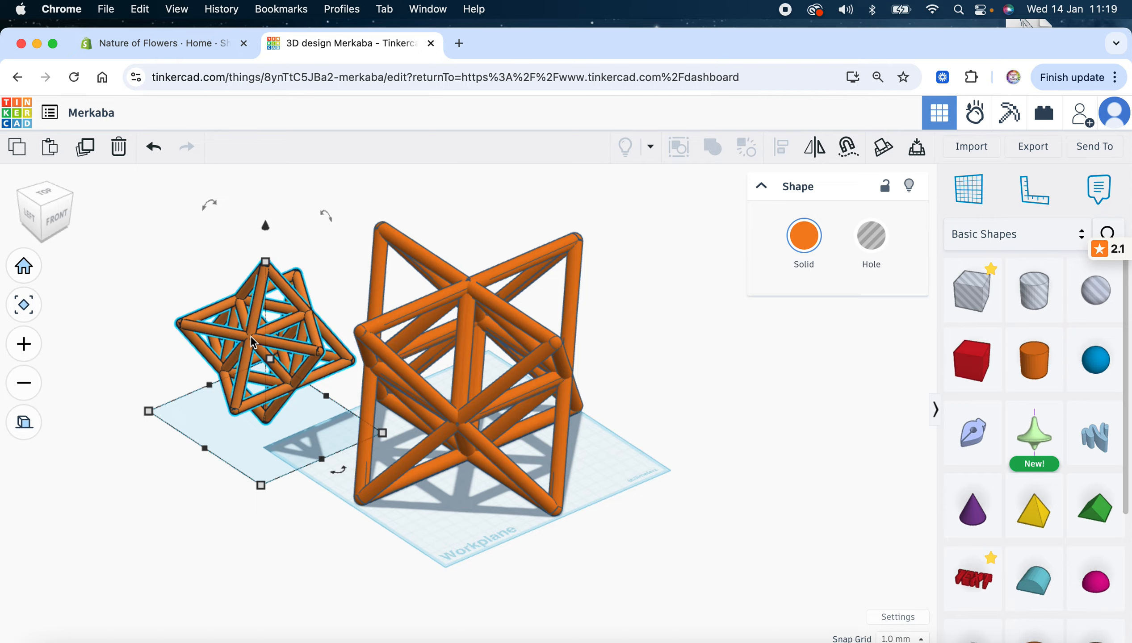
key(Delete)
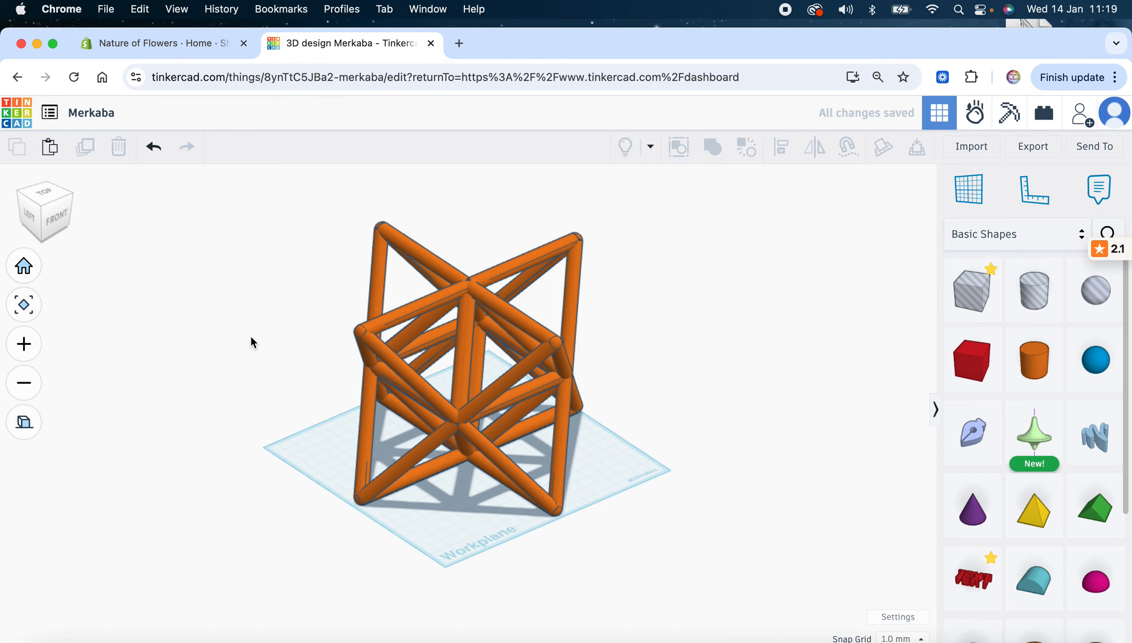
click(469, 392)
click(690, 430)
click(1033, 148)
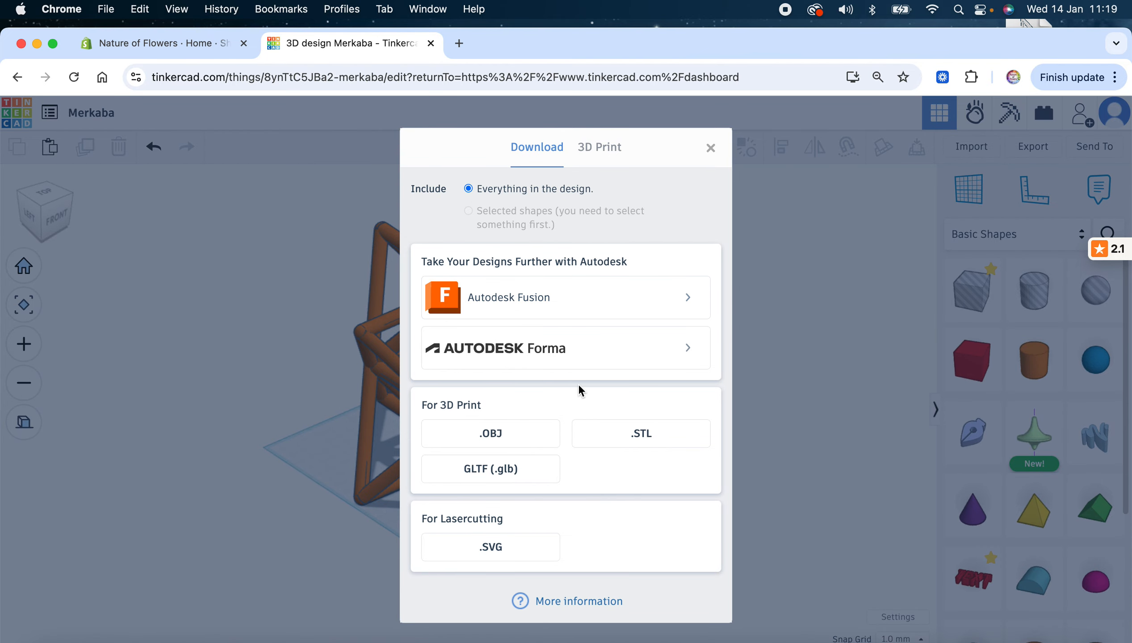
click(596, 443)
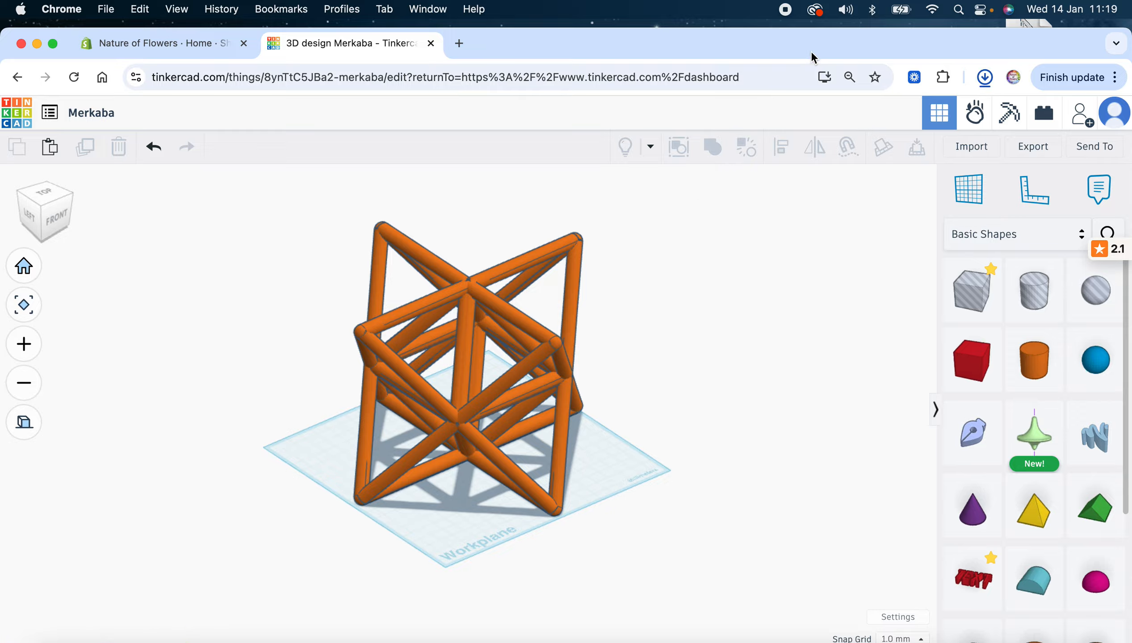
Drag Merkaba.stl from Chrome's downloads onto the desktop and open it in Bambu Studio
drag(809, 39, 749, 243)
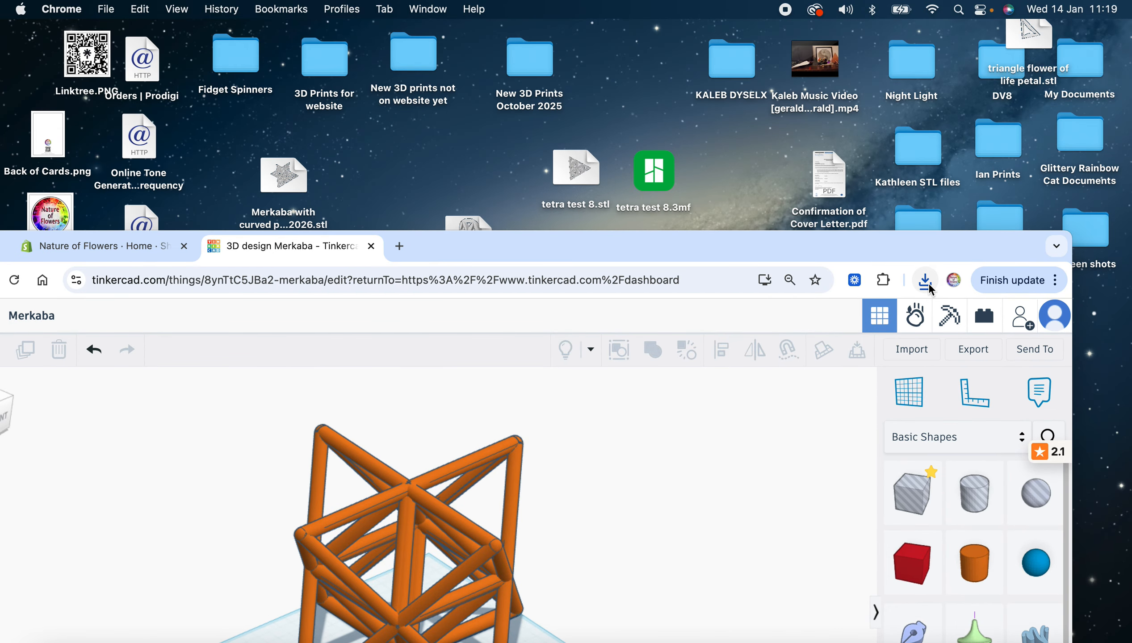
click(924, 280)
drag(762, 353, 726, 164)
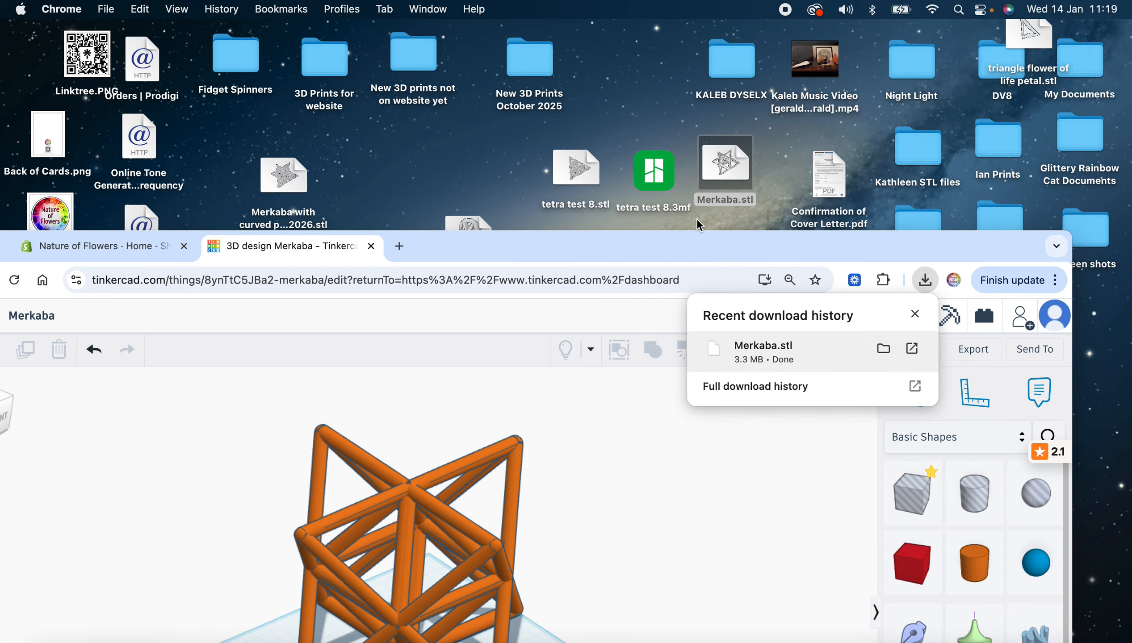
double_click(724, 162)
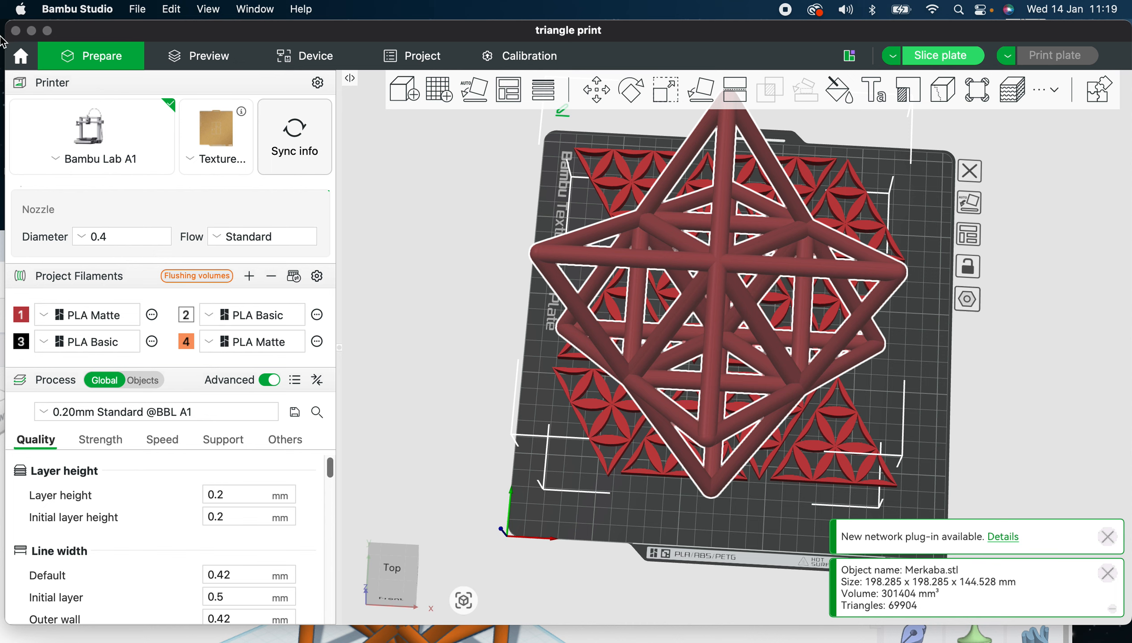
Quit Bambu Studio through its Dock icon's Quit option
right_click(706, 637)
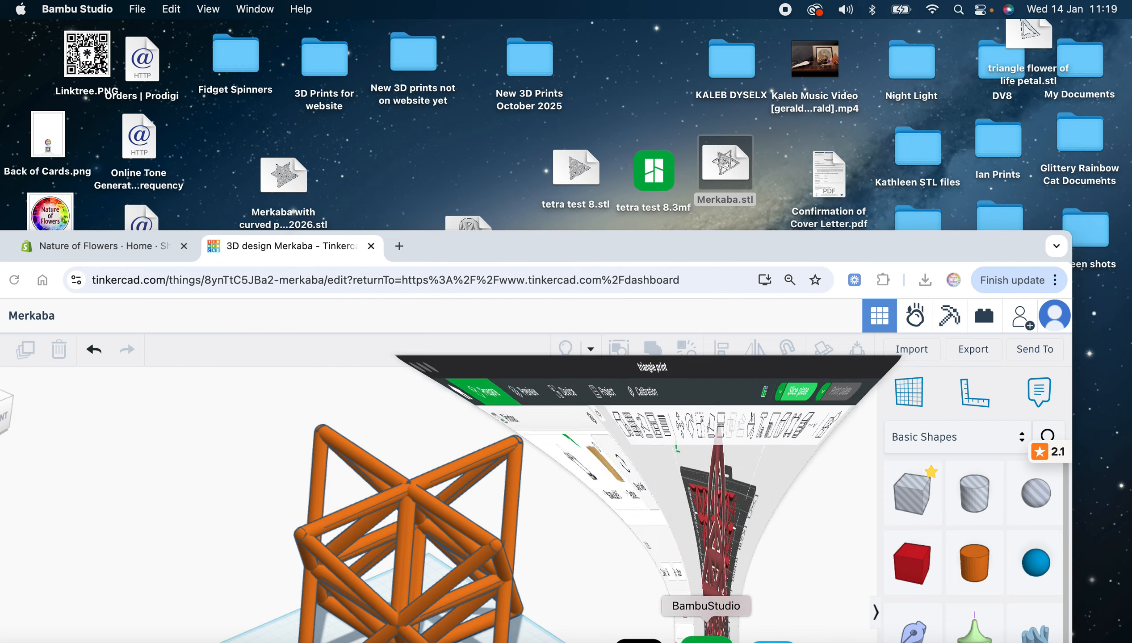
click(706, 640)
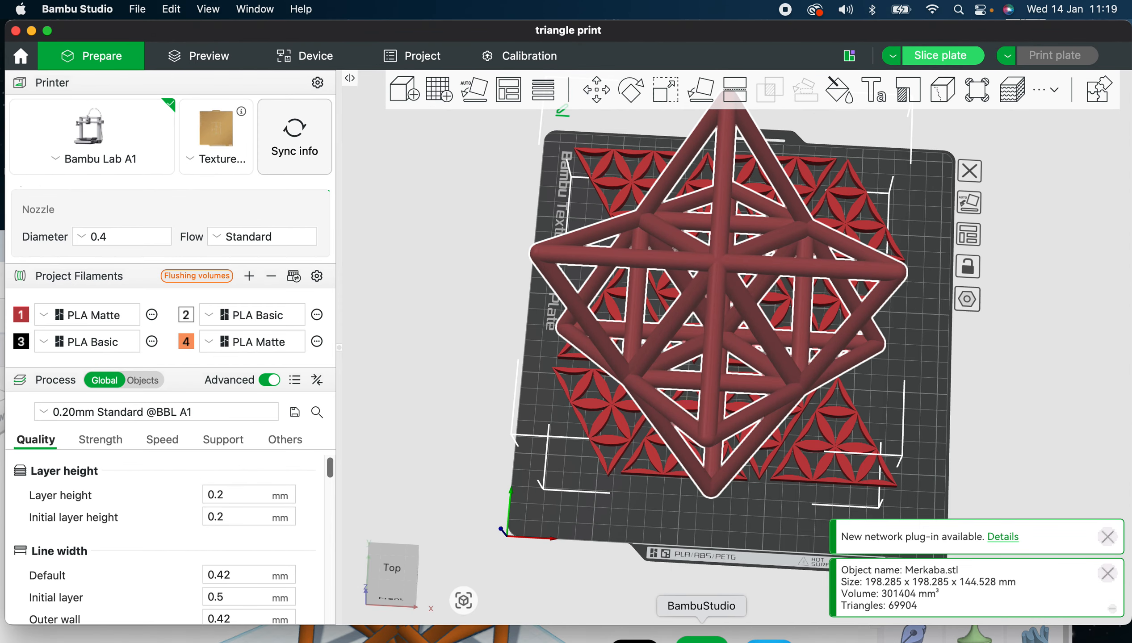
right_click(702, 641)
click(704, 597)
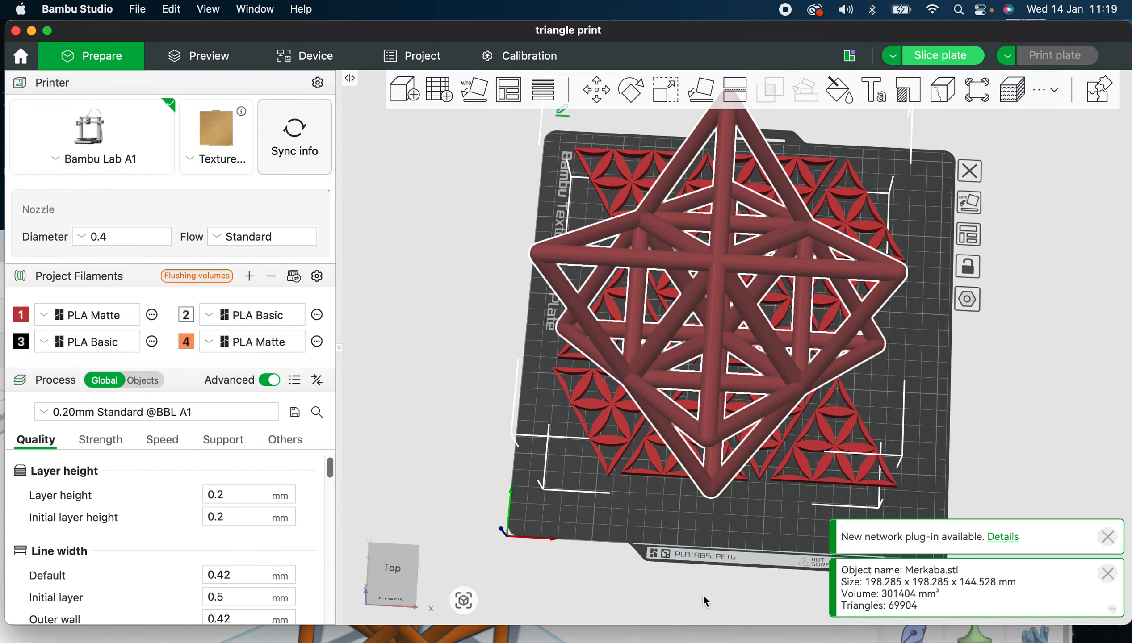